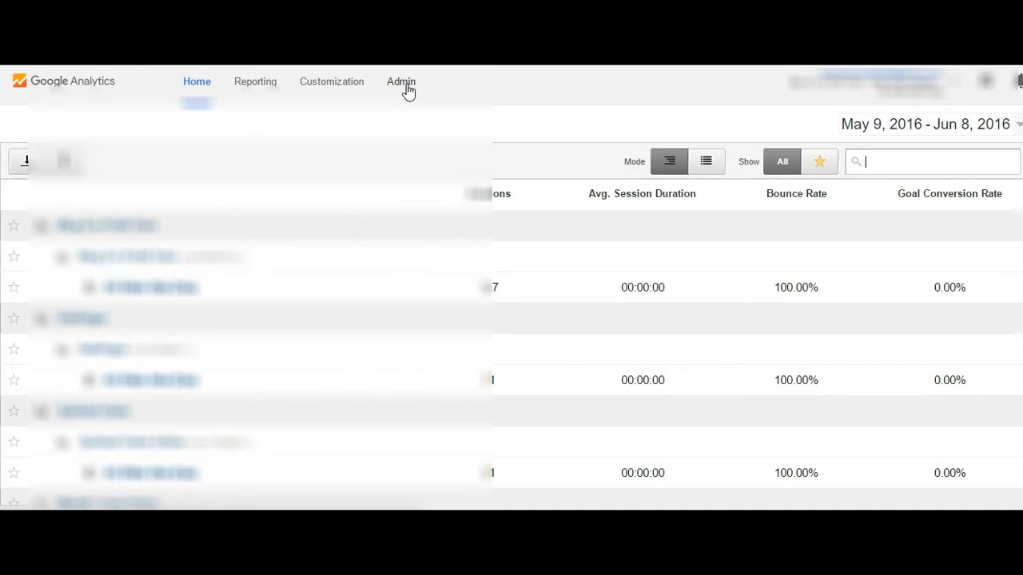
# Create a new Google Analytics account from the administration area and name it Content Marketing.
pyautogui.click(402, 82)
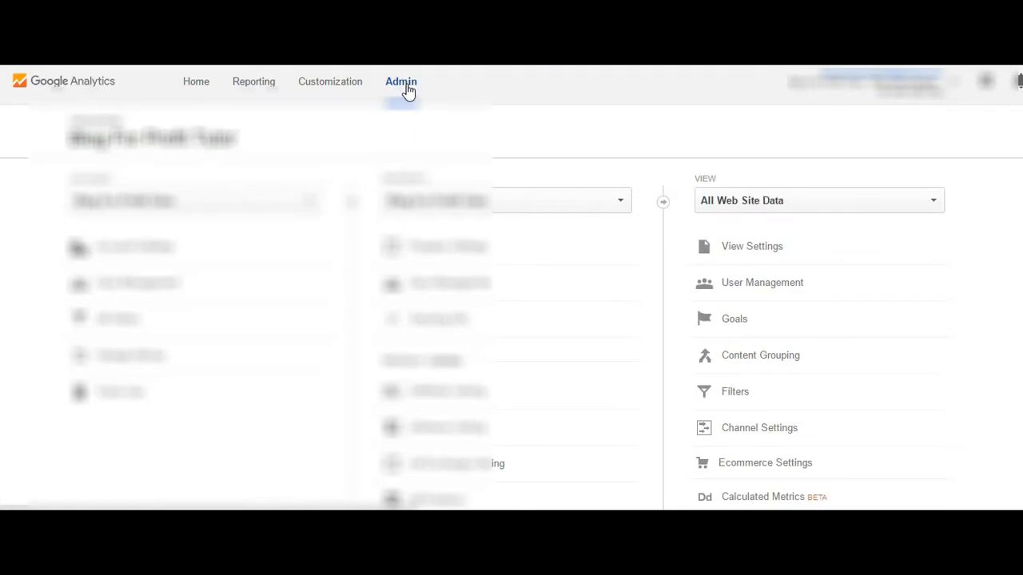
pyautogui.click(314, 206)
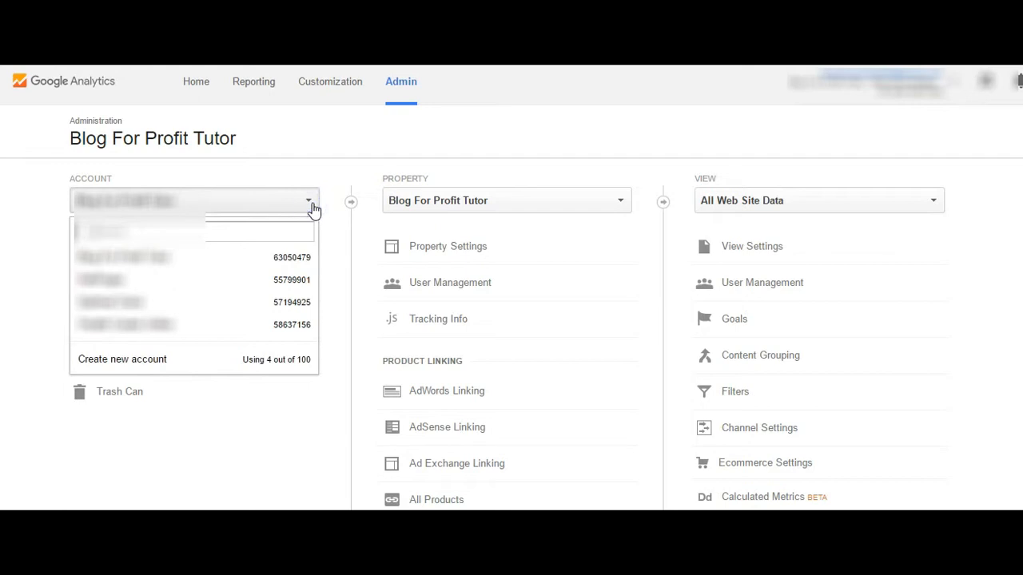
pyautogui.click(121, 359)
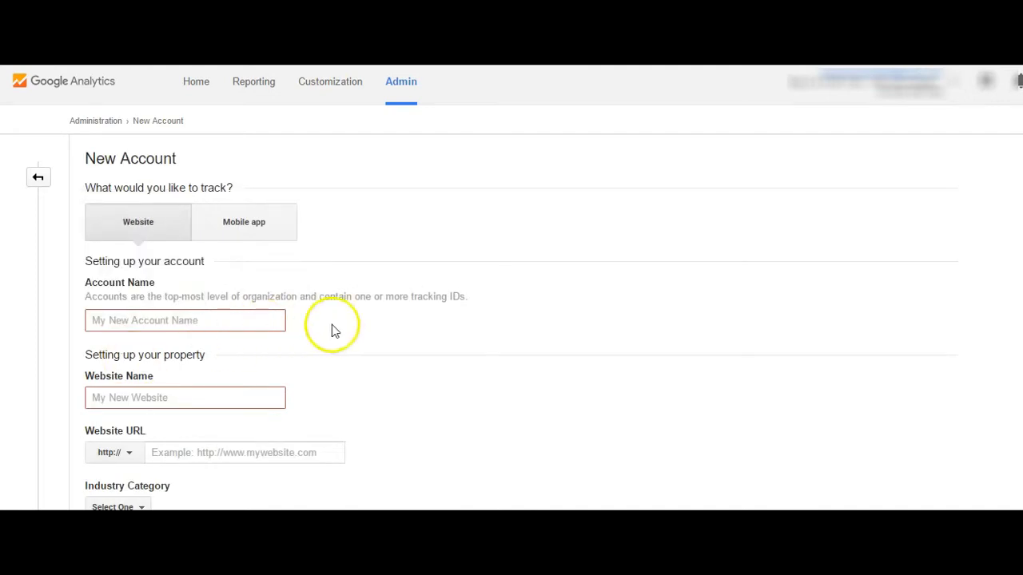
pyautogui.click(153, 324)
pyautogui.write('Content Marketing')
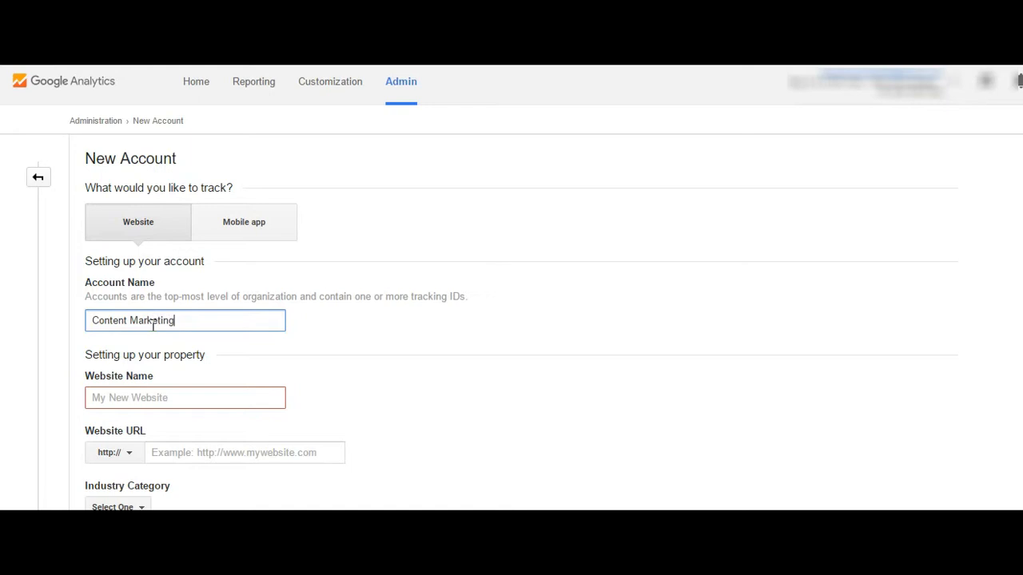
# Enter Content Marketing Freelancer as the website name for the new property.
pyautogui.click(131, 402)
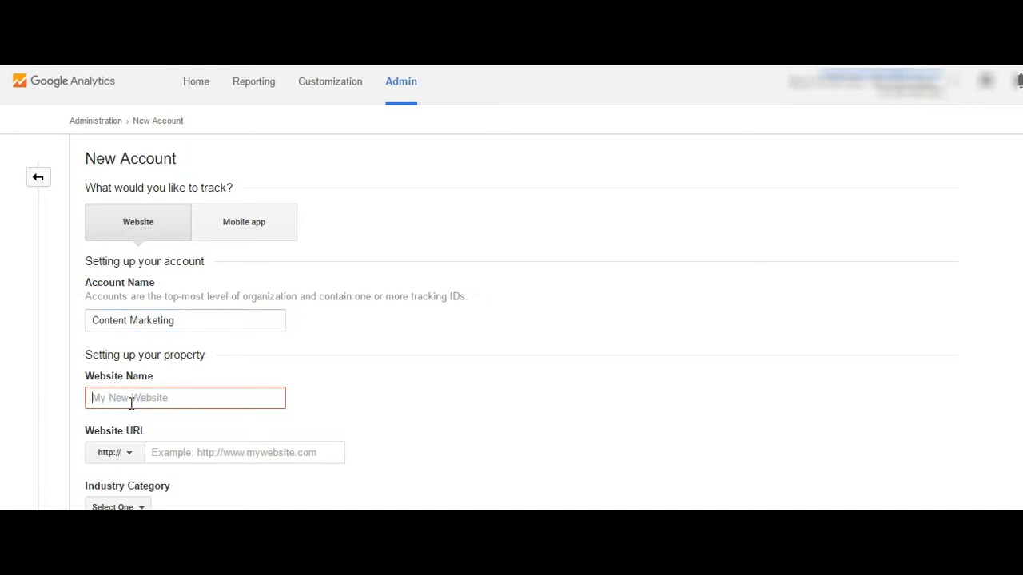
pyautogui.write('Content Marketing Freelancer')
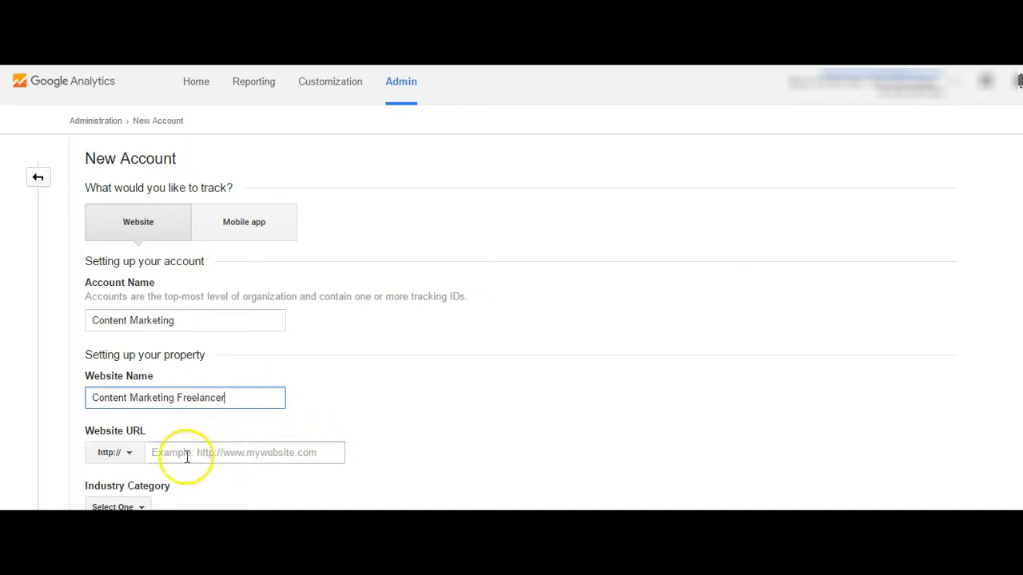
pyautogui.click(163, 454)
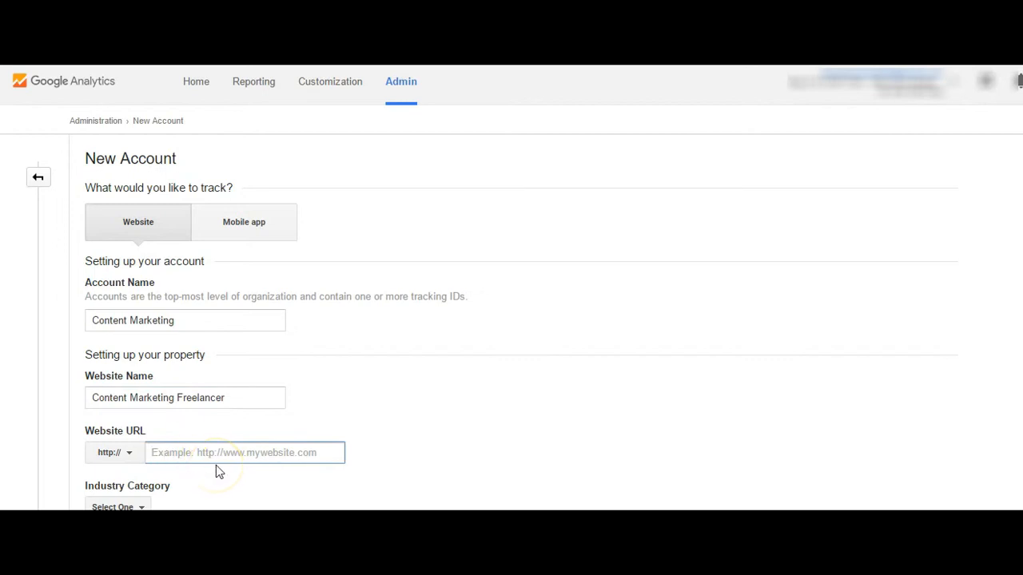
pyautogui.write('www.contentmarketingfreelancer.com')
pyautogui.scroll(-3, 279, 235)
pyautogui.click(336, 212)
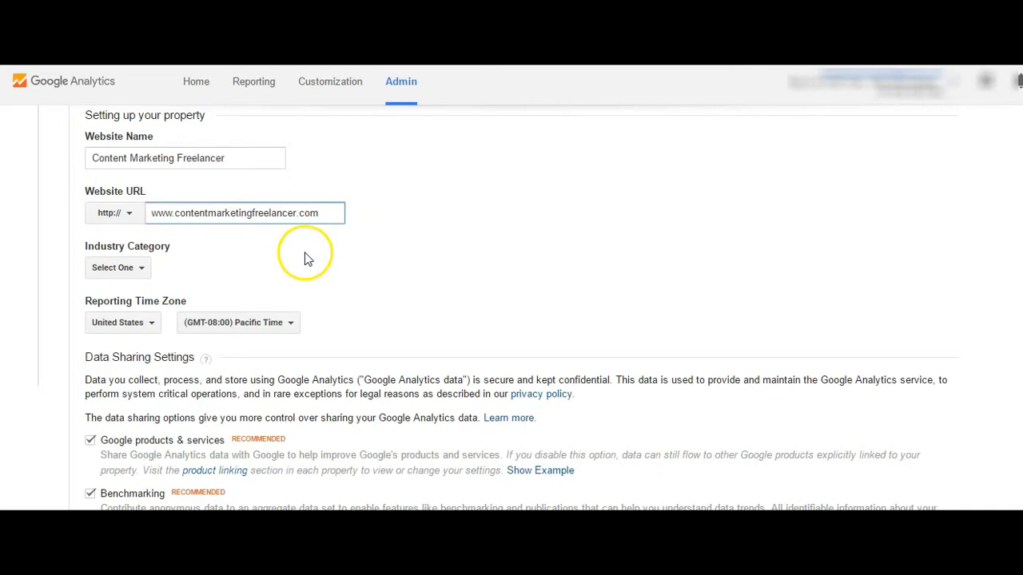
# Choose Internet and Telecom as the property's industry category.
pyautogui.click(143, 269)
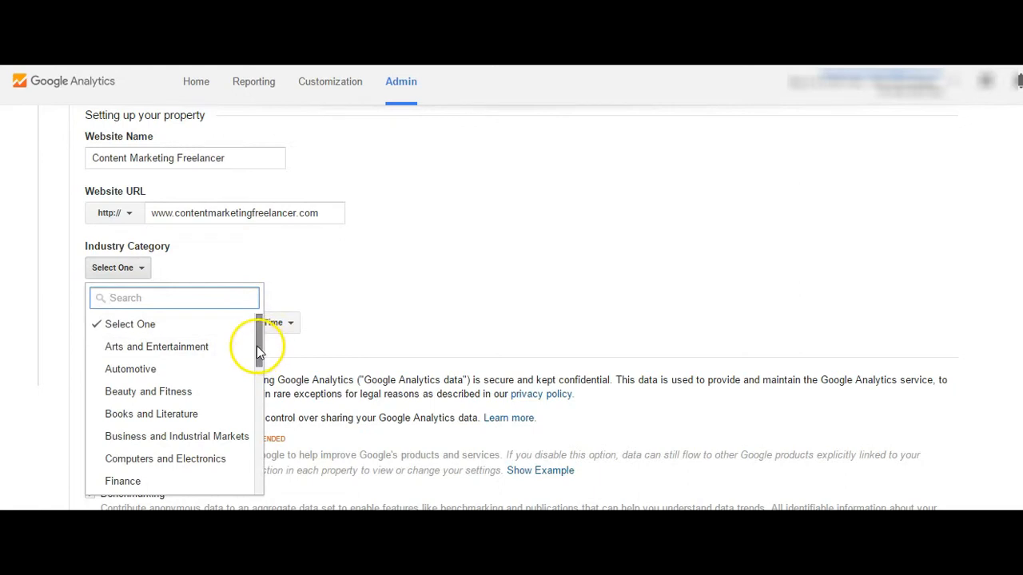
pyautogui.moveTo(259, 345); pyautogui.dragTo(259, 405)
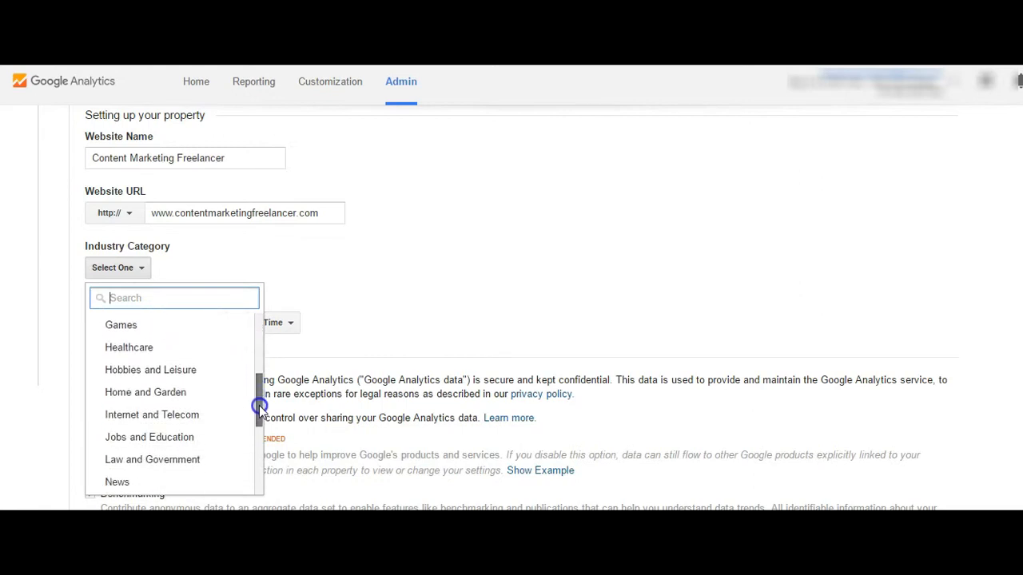
pyautogui.click(173, 417)
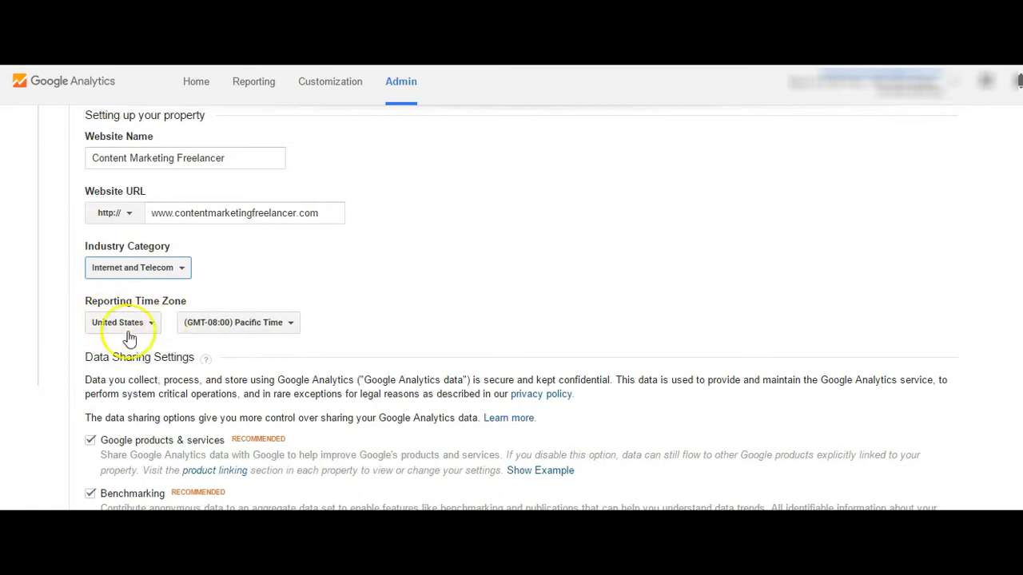
# Set the reporting time zone to (GMT-05:00) Eastern Time, with United States as the country.
pyautogui.click(155, 325)
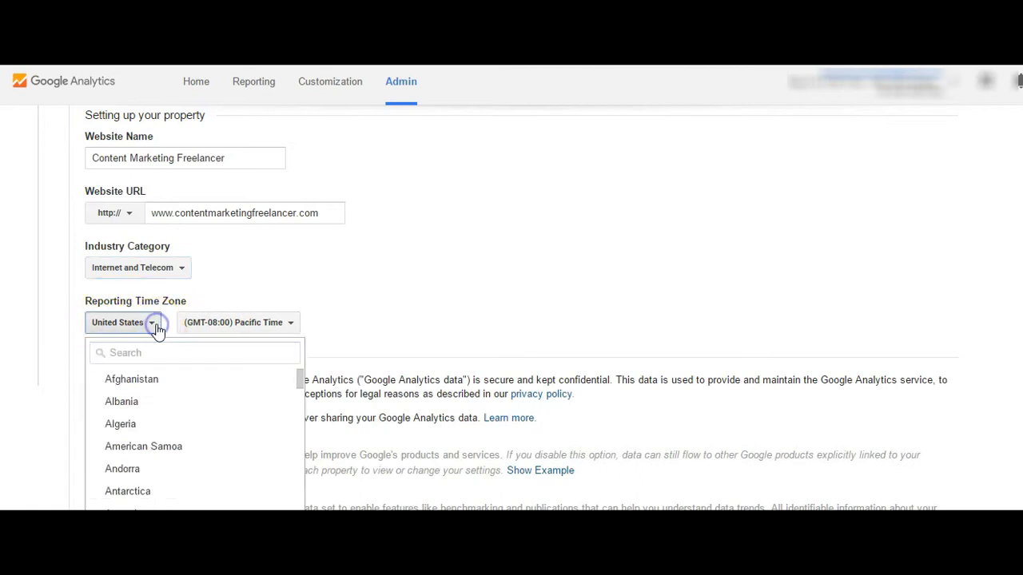
pyautogui.click(157, 331)
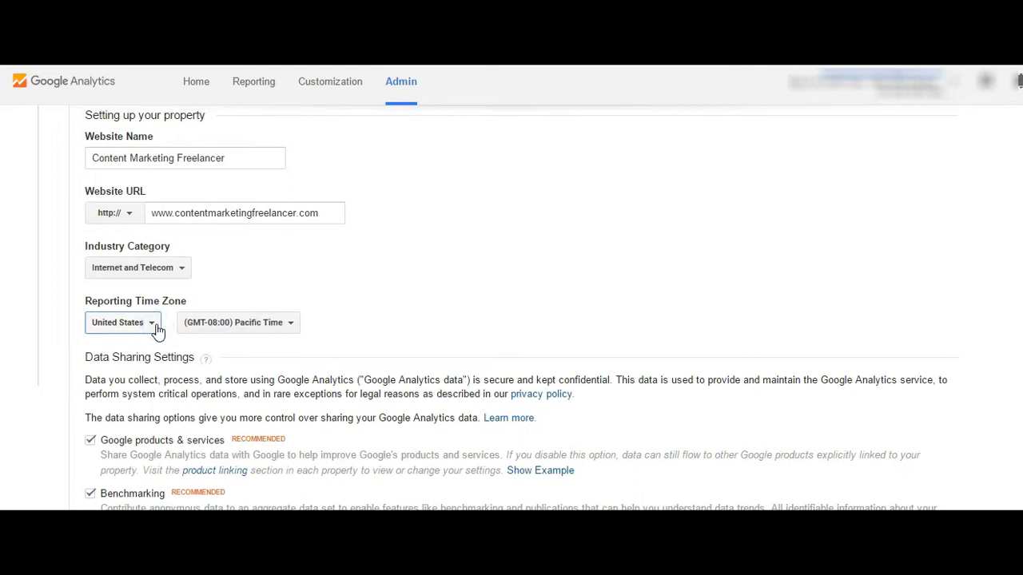
pyautogui.click(285, 327)
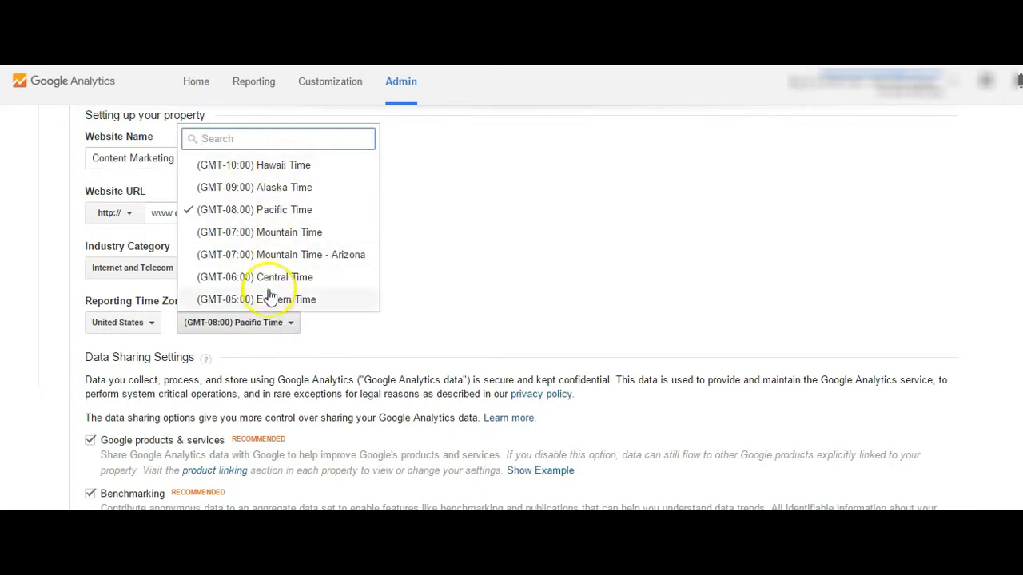
pyautogui.click(269, 300)
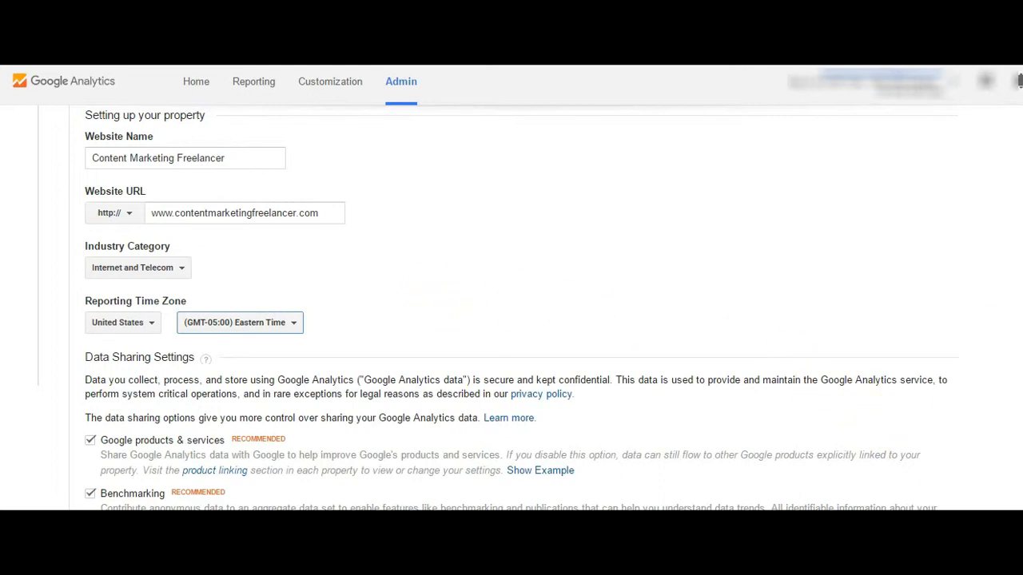
# Keep all data sharing options enabled, request the tracking ID and accept the Google Analytics Terms of Service Agreement.
pyautogui.scroll(-2, 511, 312)
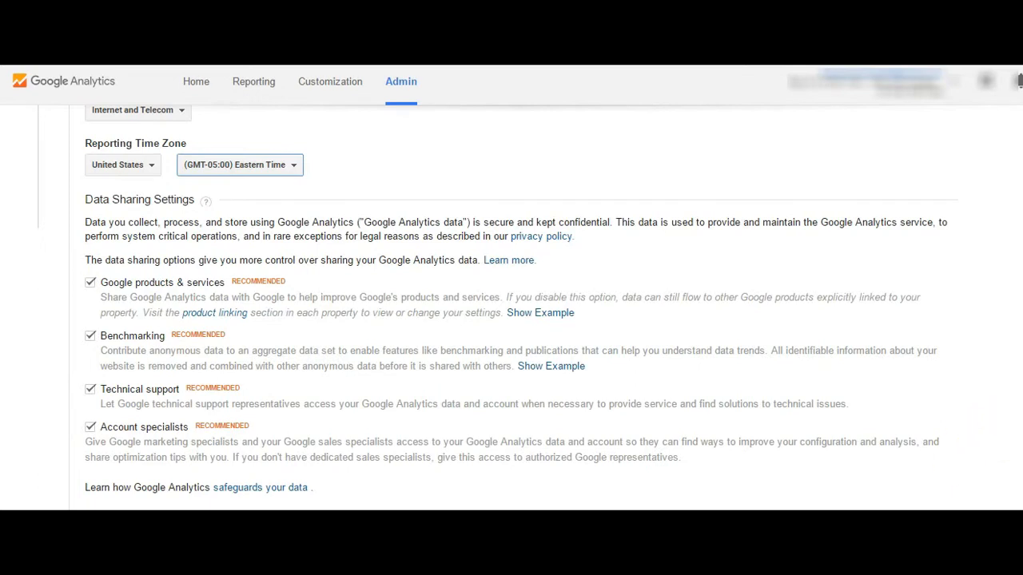
pyautogui.scroll(-2, 511, 308)
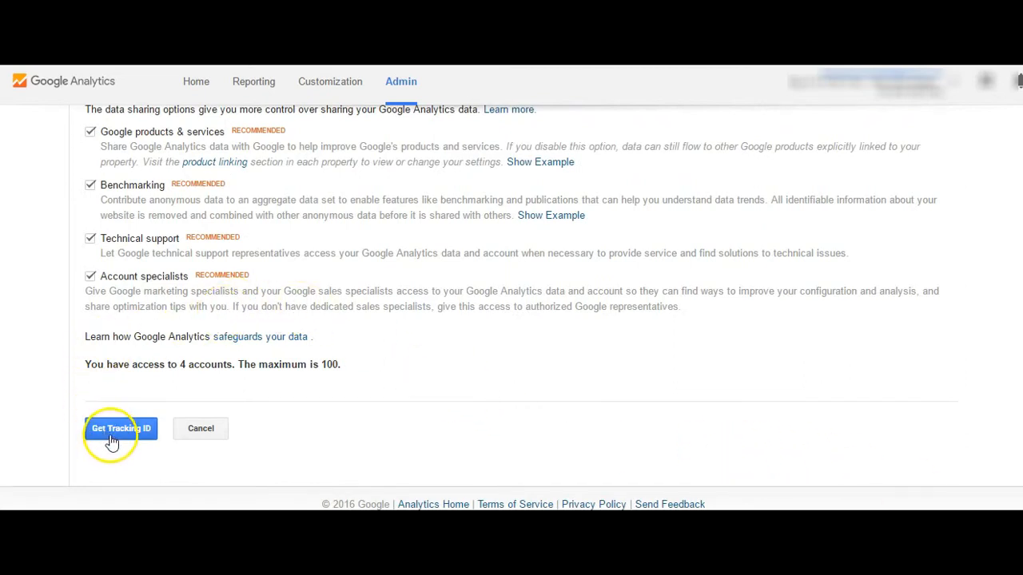
pyautogui.click(112, 436)
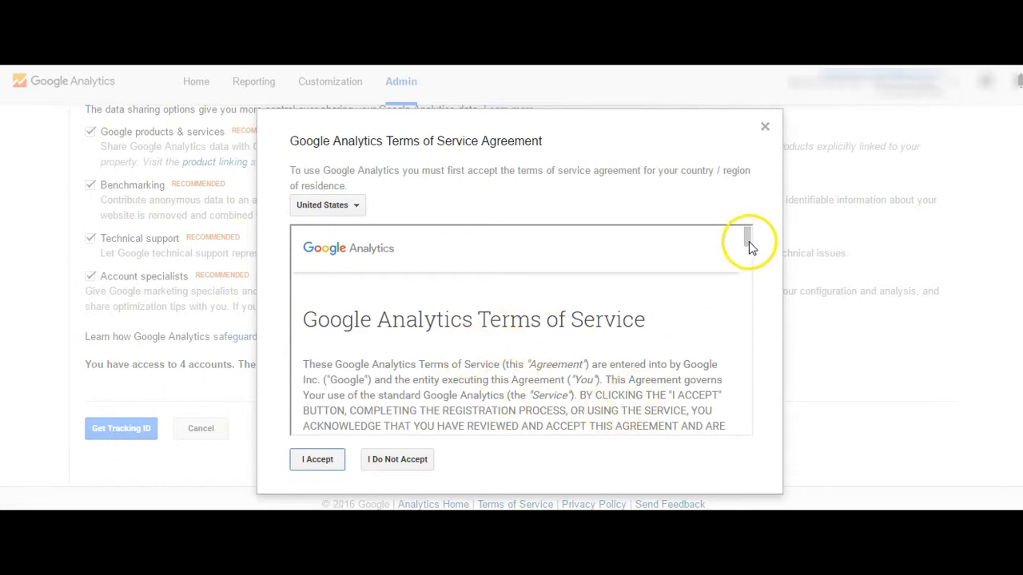
pyautogui.moveTo(751, 241); pyautogui.dragTo(753, 303)
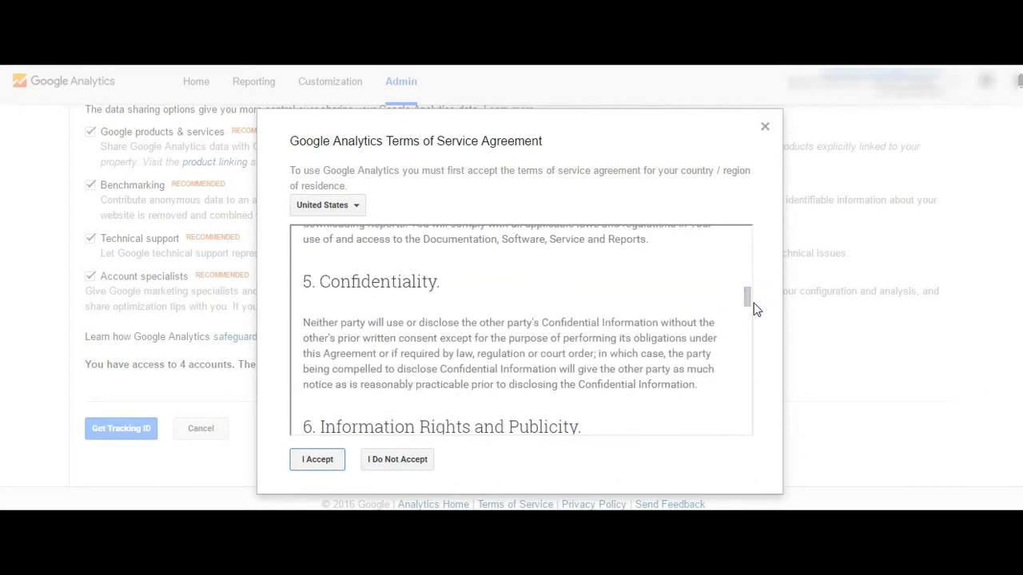
pyautogui.click(309, 461)
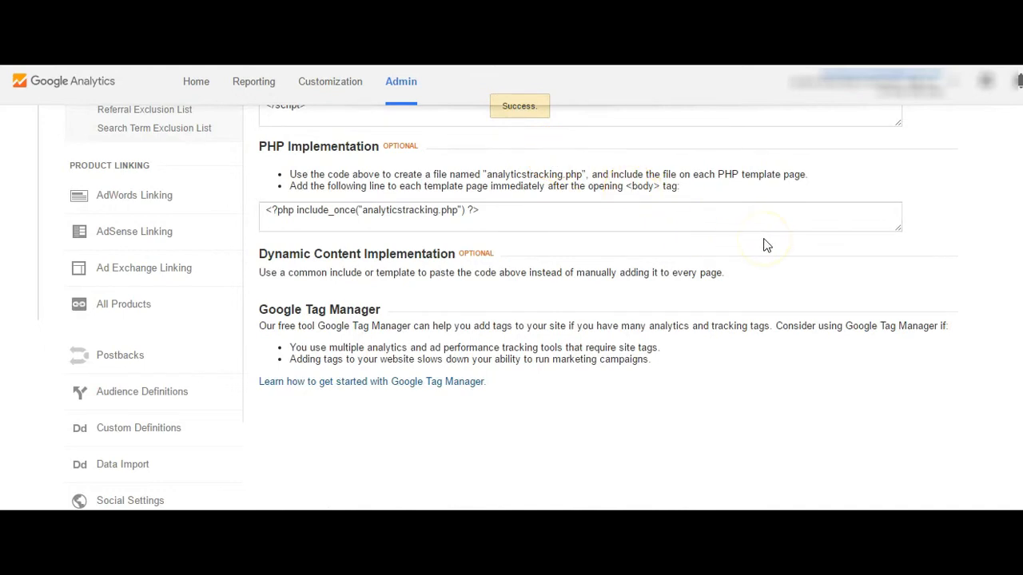
# Examine the tracking code page, including the website tracking script, PHP implementation, dynamic content and Google Tag Manager sections.
pyautogui.scroll(4, 1012, 132)
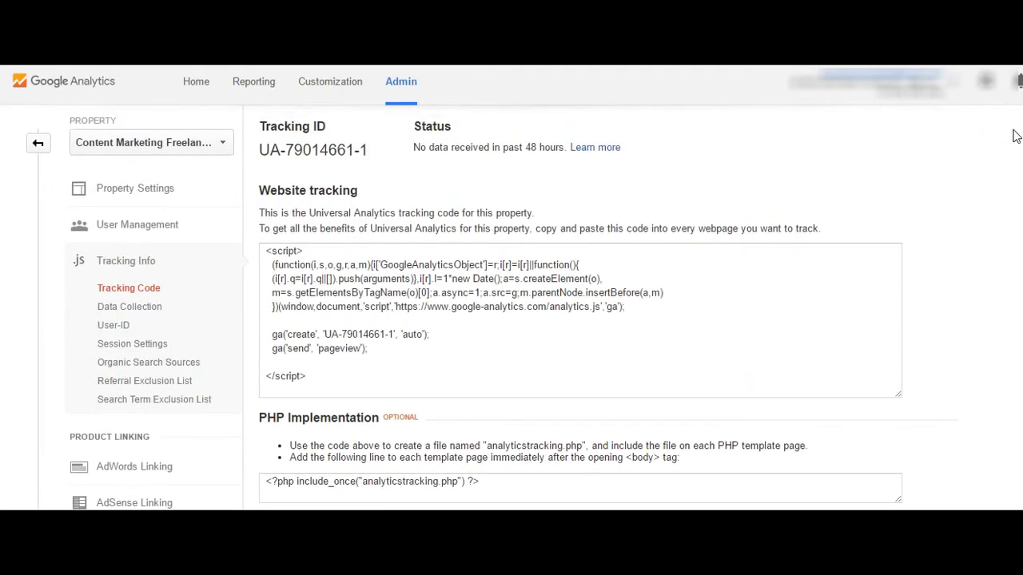
pyautogui.scroll(2, 1011, 136)
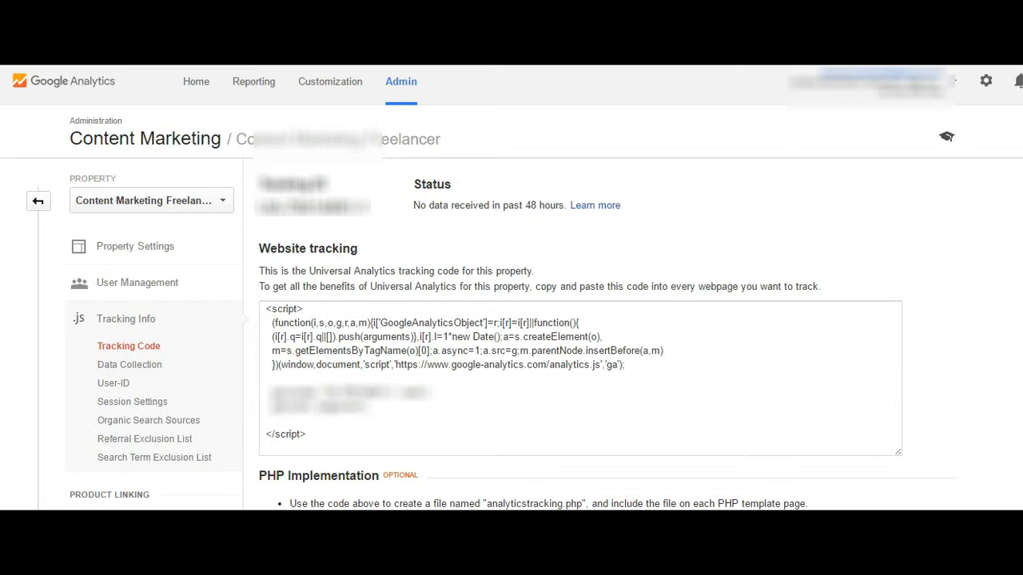
pyautogui.scroll(-3, 512, 320)
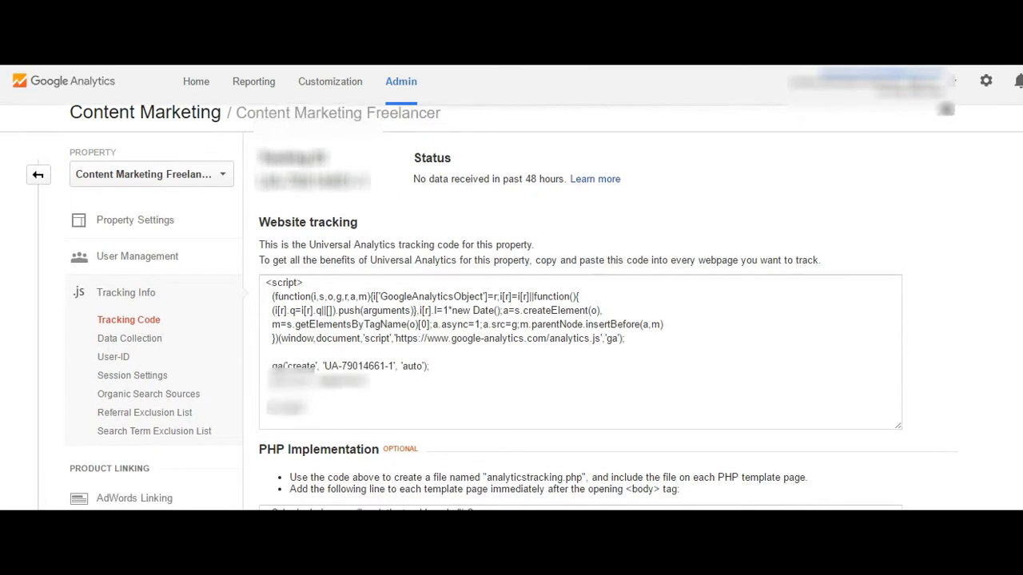
pyautogui.scroll(-3, 512, 320)
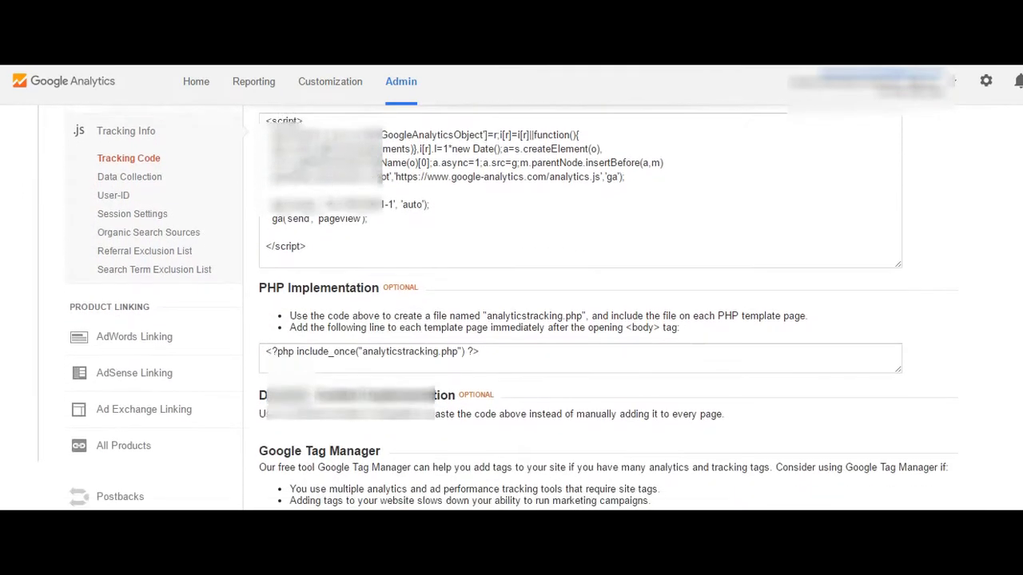
pyautogui.scroll(-2, 511, 320)
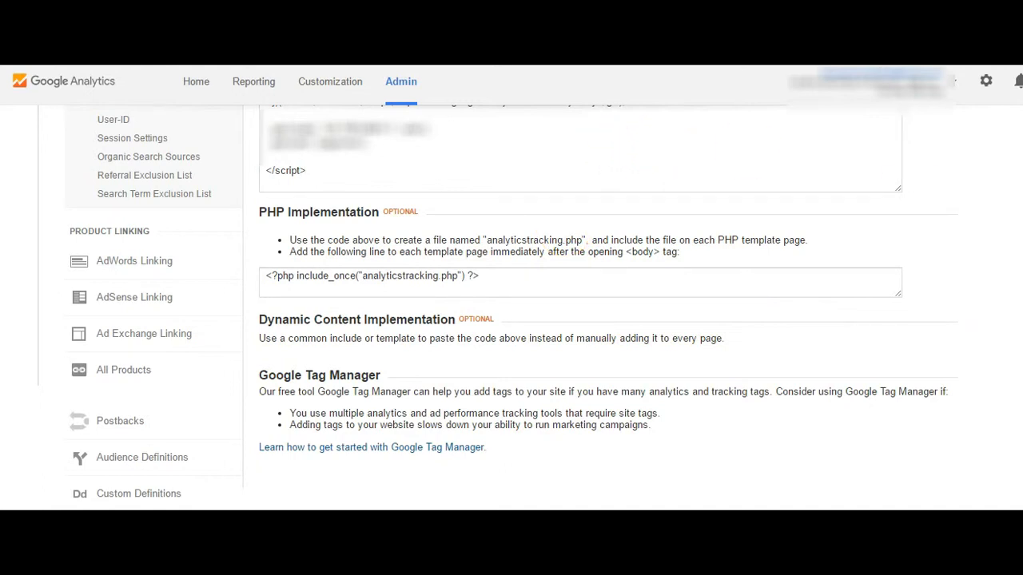
pyautogui.scroll(-2, 512, 304)
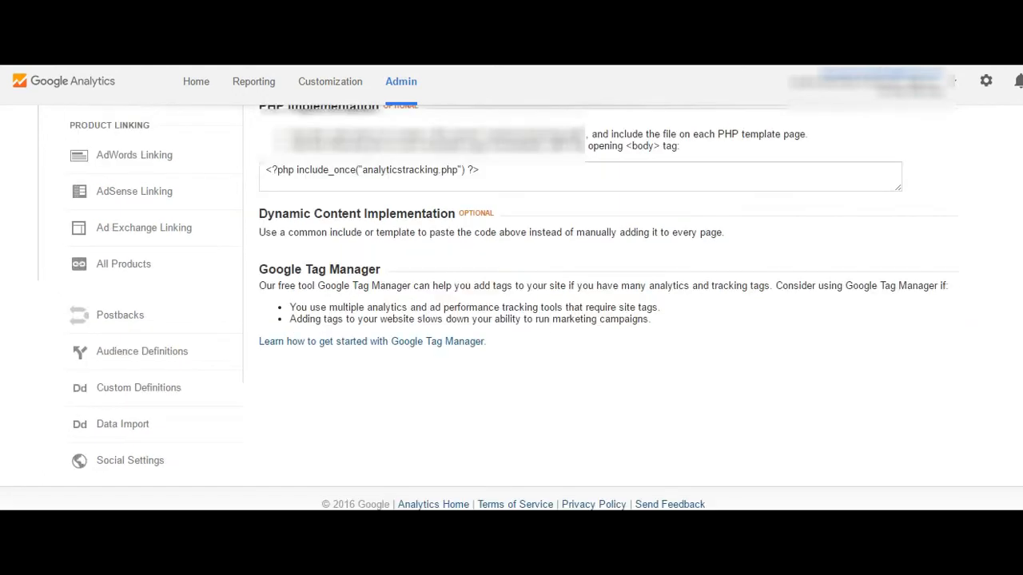
pyautogui.scroll(6, 511, 303)
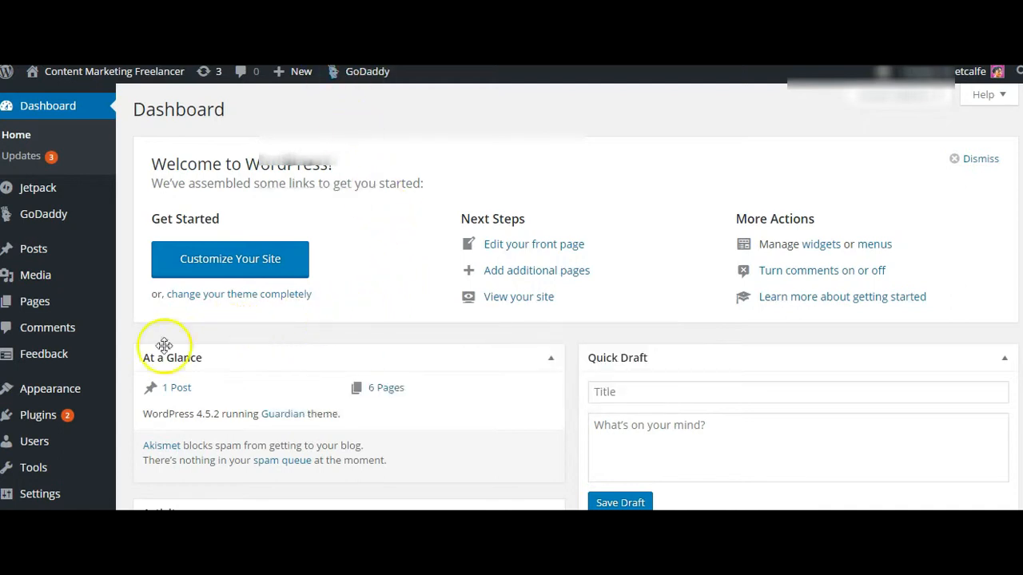
# Switch to the Content Marketing Freelancer WordPress dashboard and open its Widgets page.
pyautogui.moveTo(50, 389)
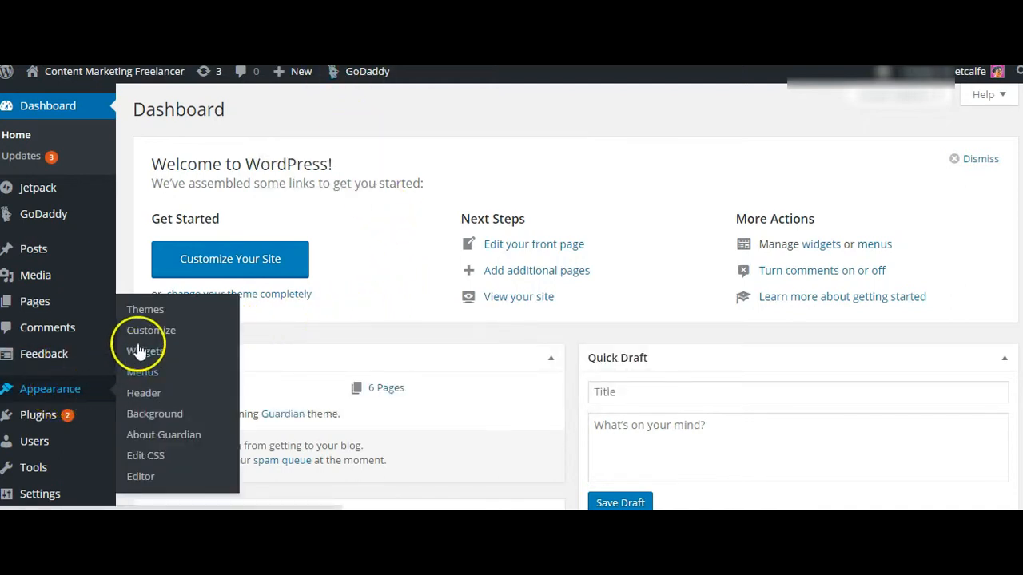
pyautogui.click(139, 351)
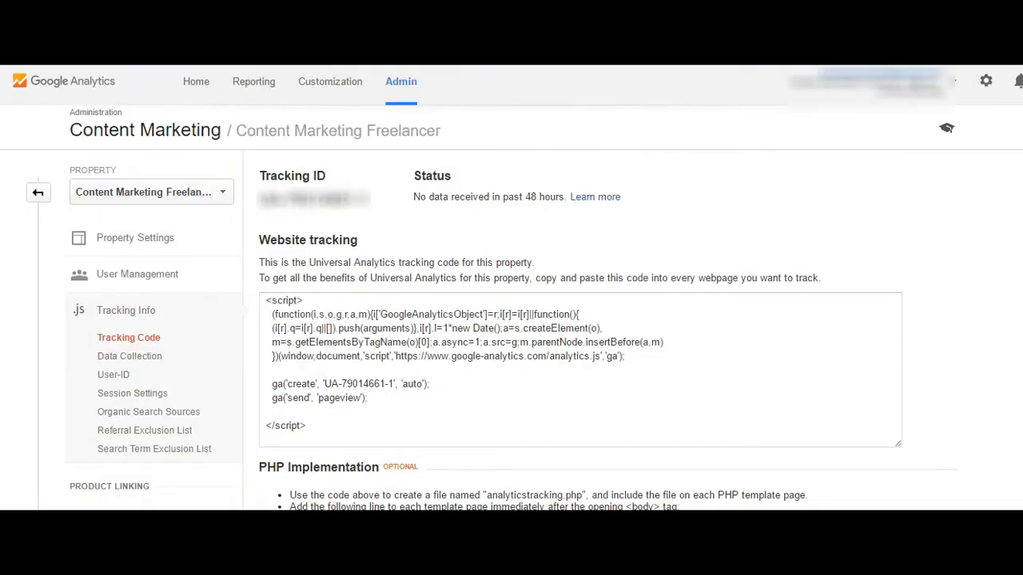
# Switch back to Google Analytics and copy the entire website tracking script.
pyautogui.click(265, 300)
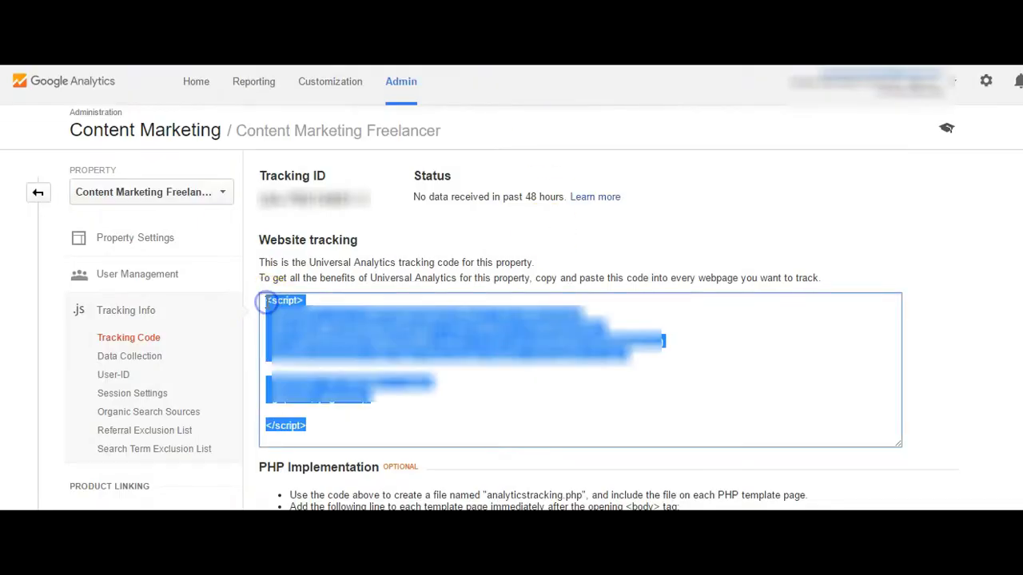
pyautogui.rightClick(327, 326)
pyautogui.click(376, 338)
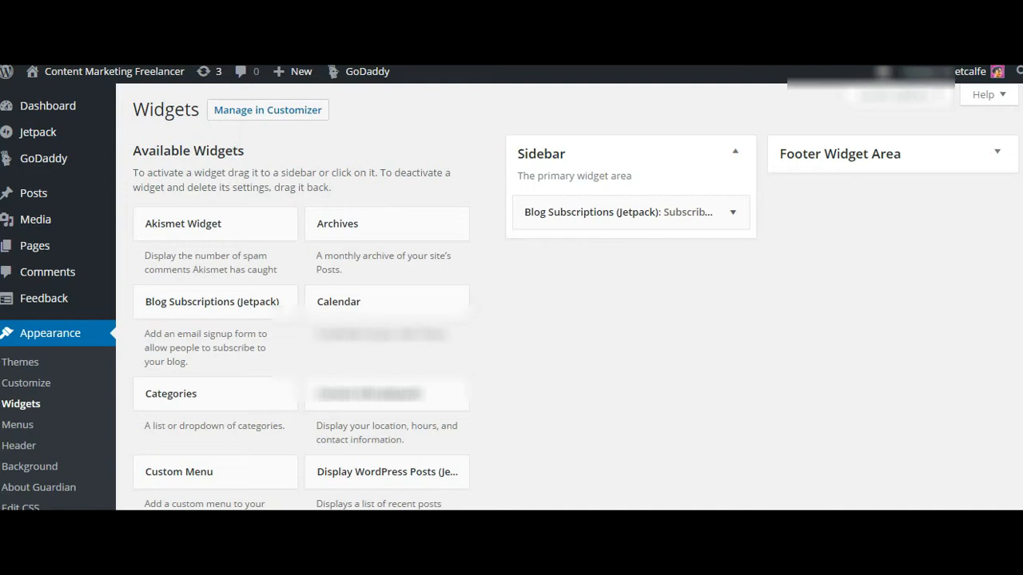
# Return to the WordPress Widgets page and add a Text widget to the Sidebar area.
pyautogui.scroll(-1, 511, 298)
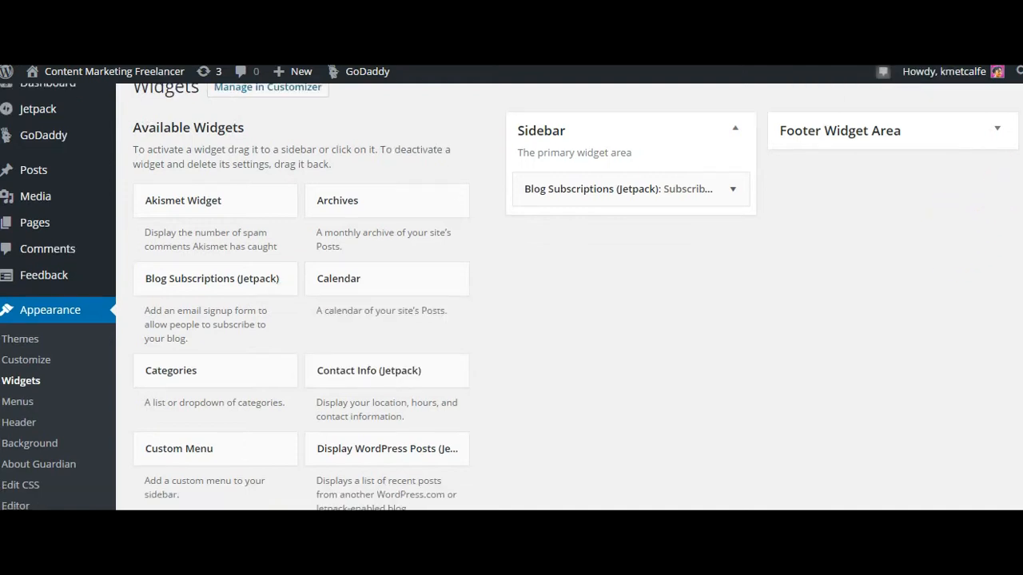
pyautogui.scroll(-7, 512, 297)
pyautogui.scroll(-3, 974, 382)
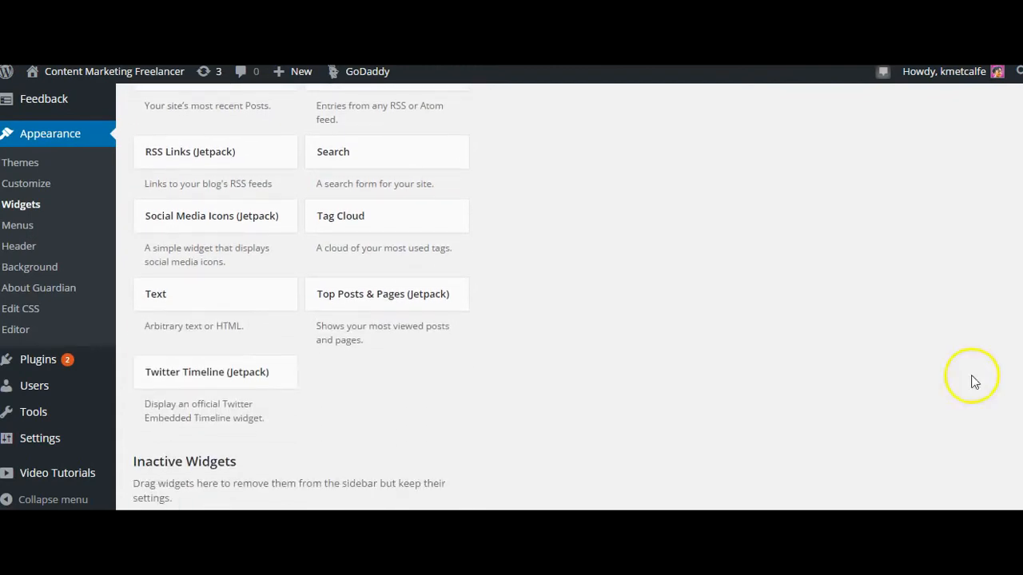
pyautogui.click(191, 301)
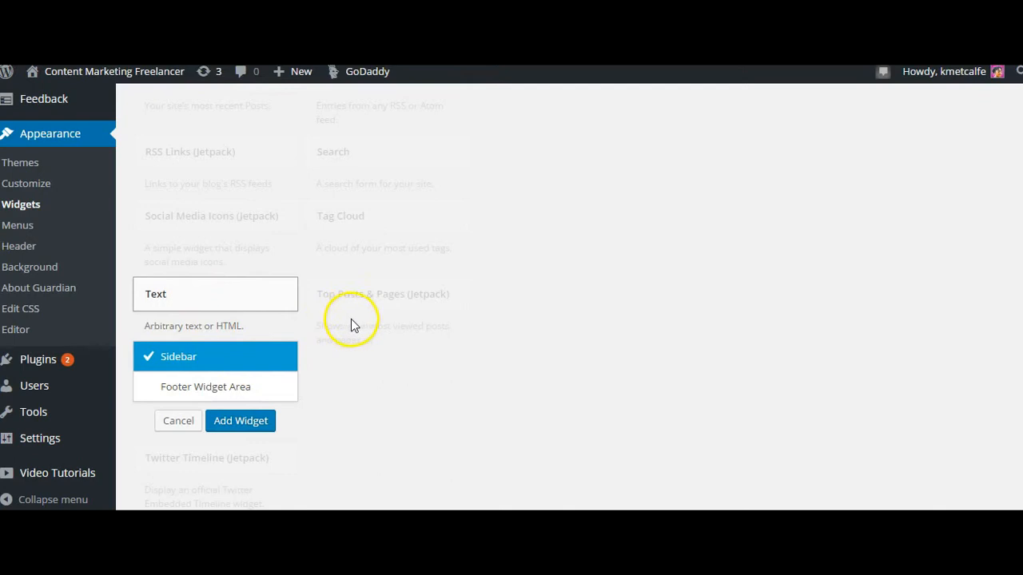
pyautogui.click(231, 432)
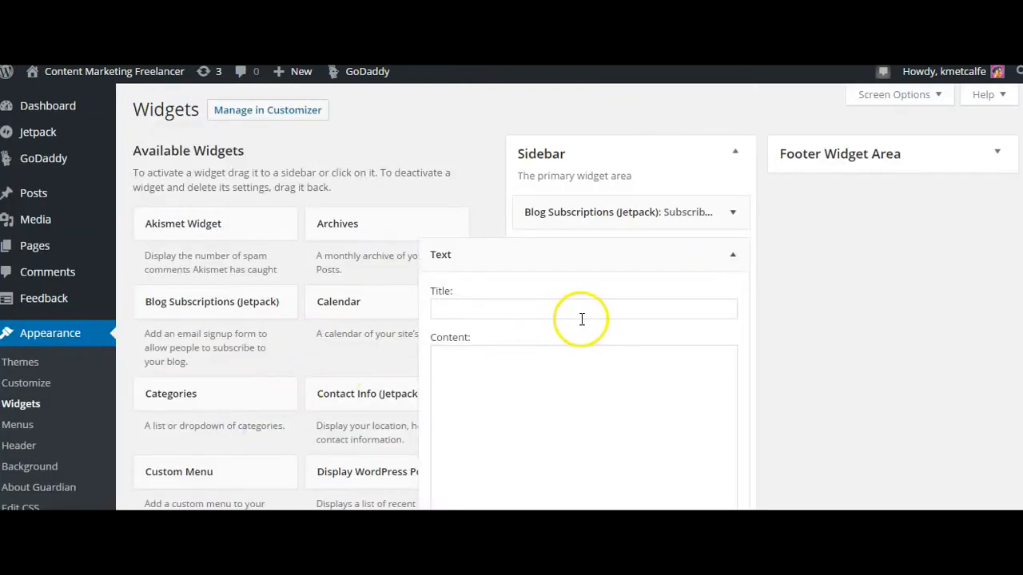
# Title the Text widget "Google Analytics" and paste the copied tracking script into its content.
pyautogui.click(461, 312)
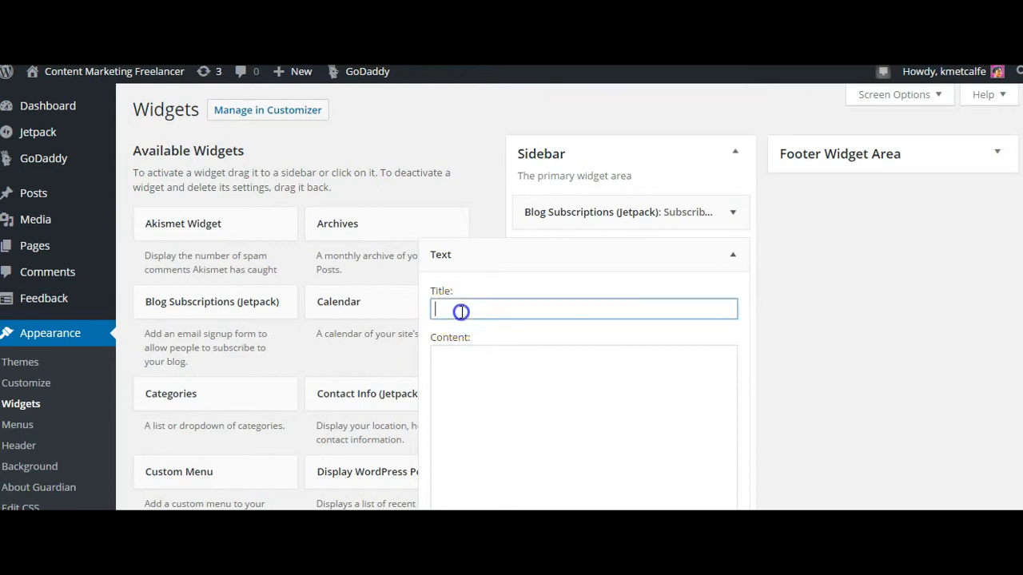
pyautogui.write('Google Analytics')
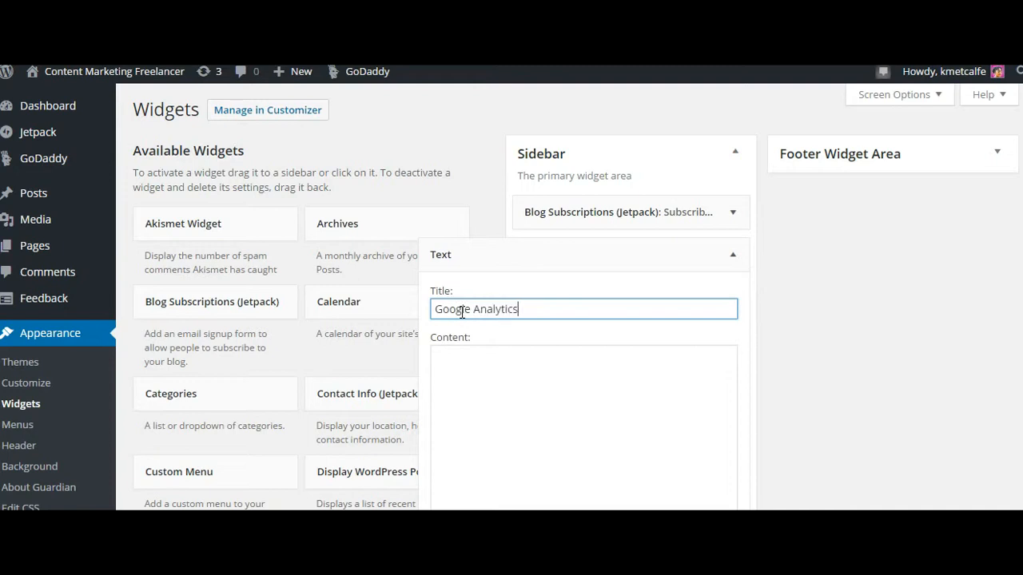
pyautogui.click(452, 373)
pyautogui.rightClick(435, 354)
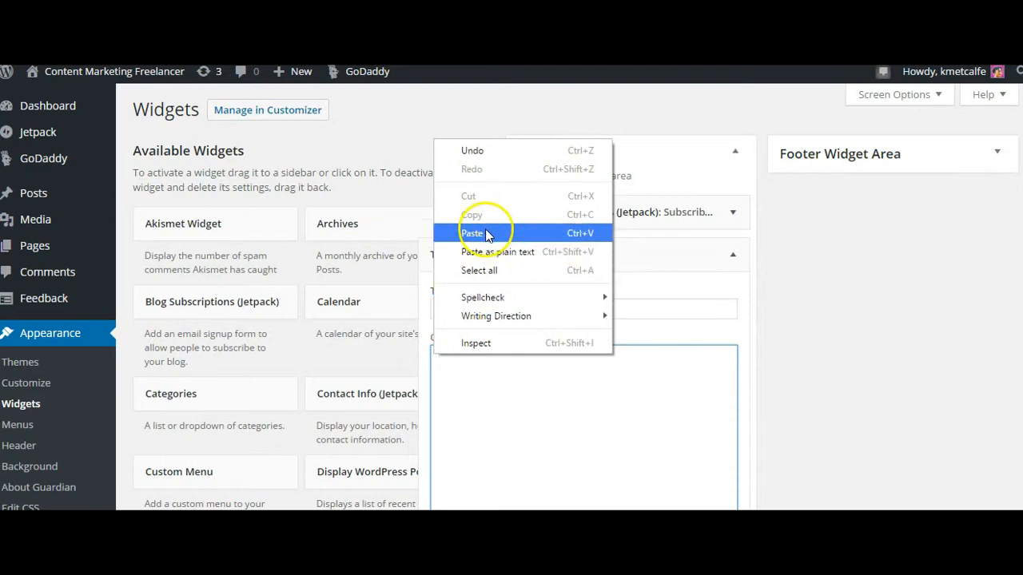
pyautogui.click(487, 233)
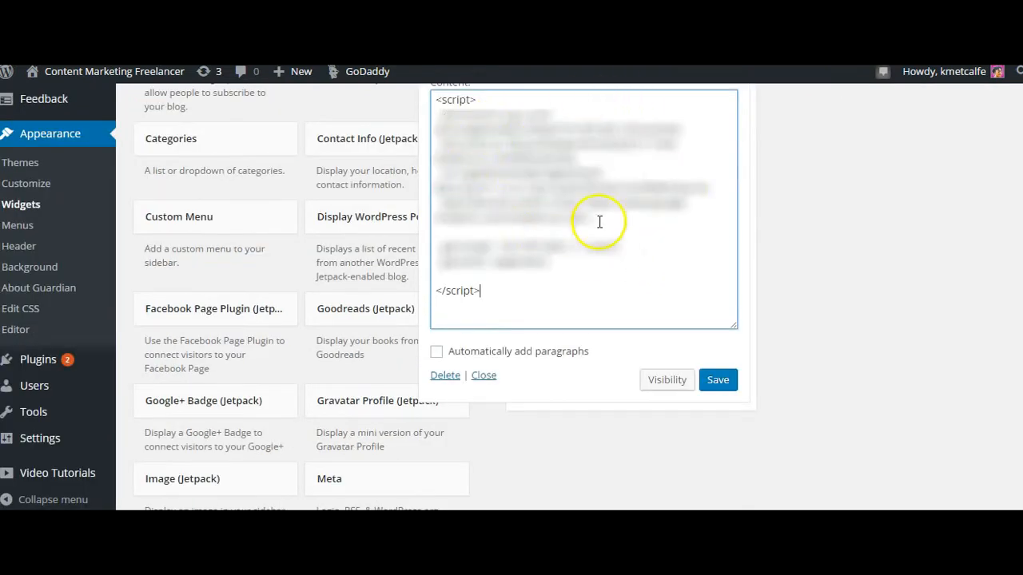
# Save the Google Analytics Text widget and close its settings.
pyautogui.click(719, 381)
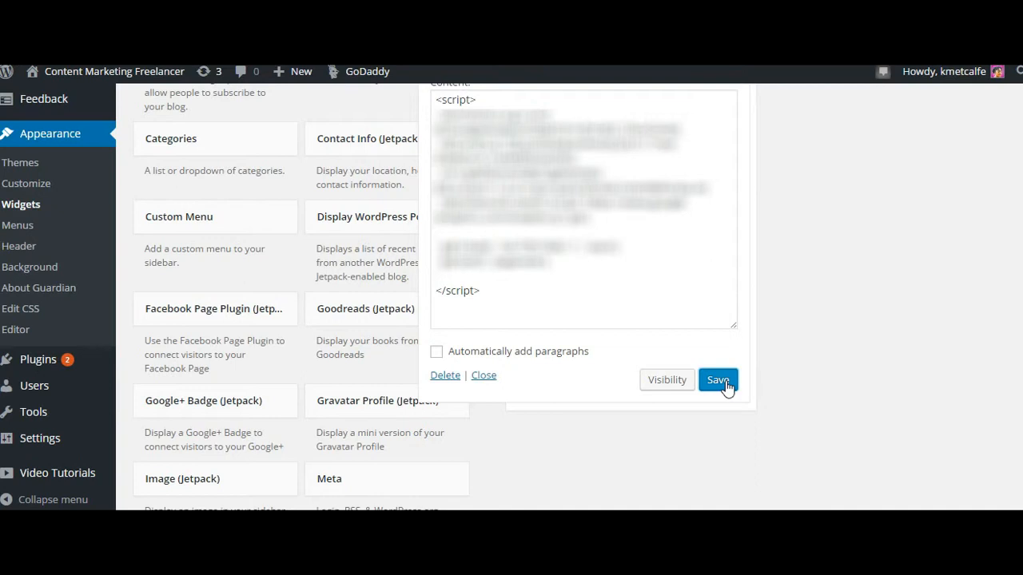
pyautogui.click(484, 377)
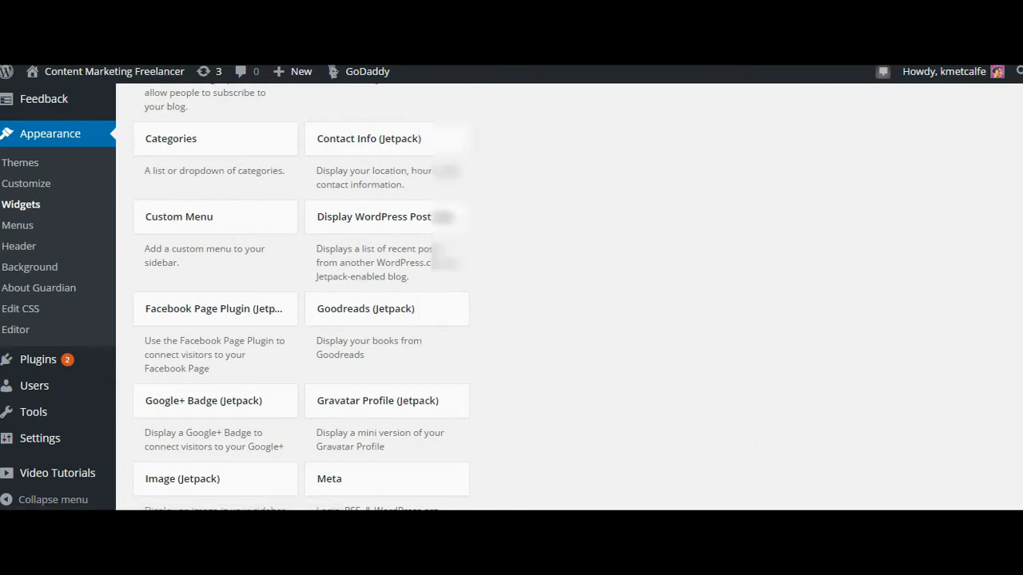
pyautogui.scroll(3, 696, 300)
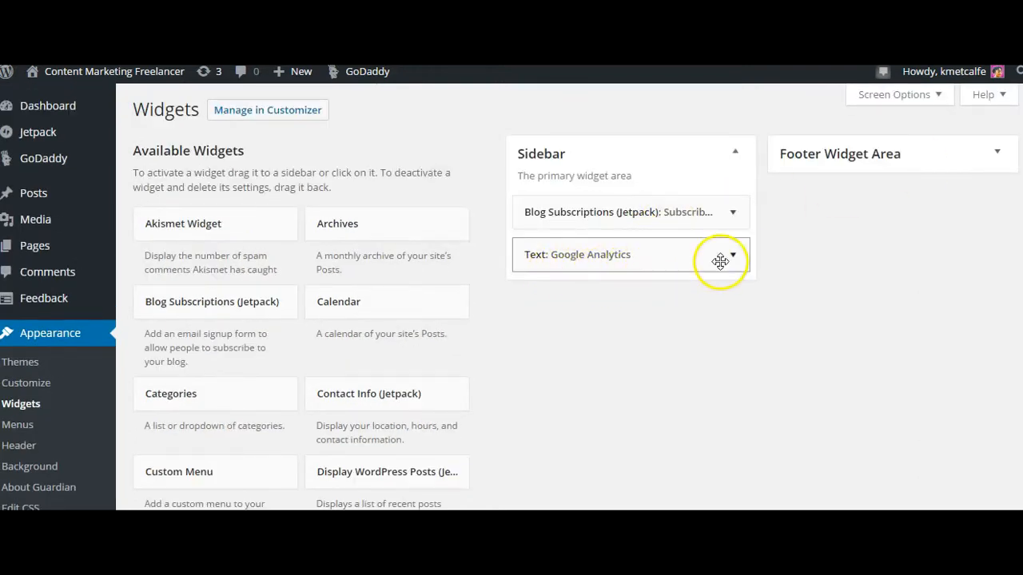
# Go back to the Dashboard, open the page for adding new plugins and search for "Google Analytics".
pyautogui.moveTo(43, 104)
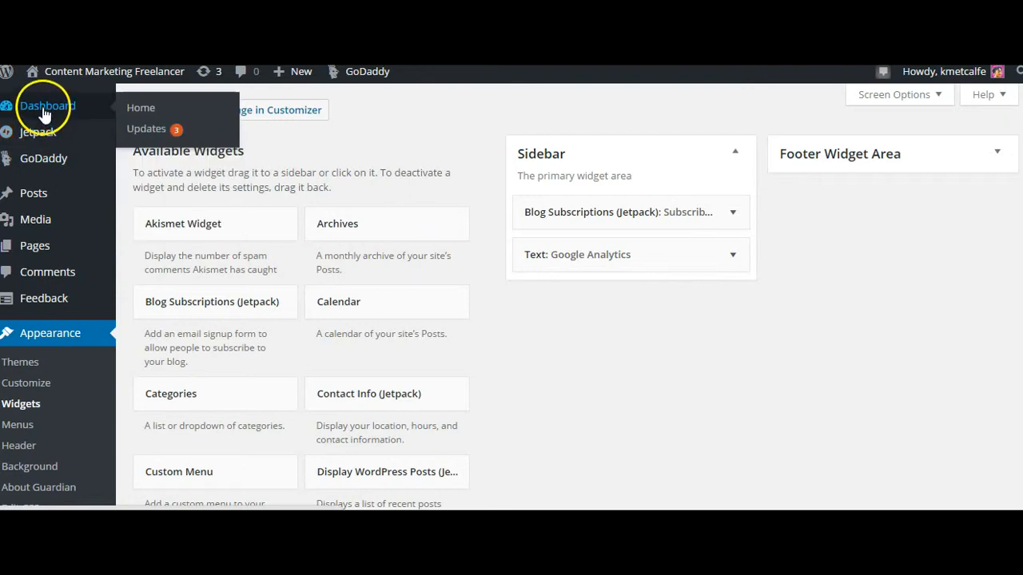
pyautogui.click(42, 105)
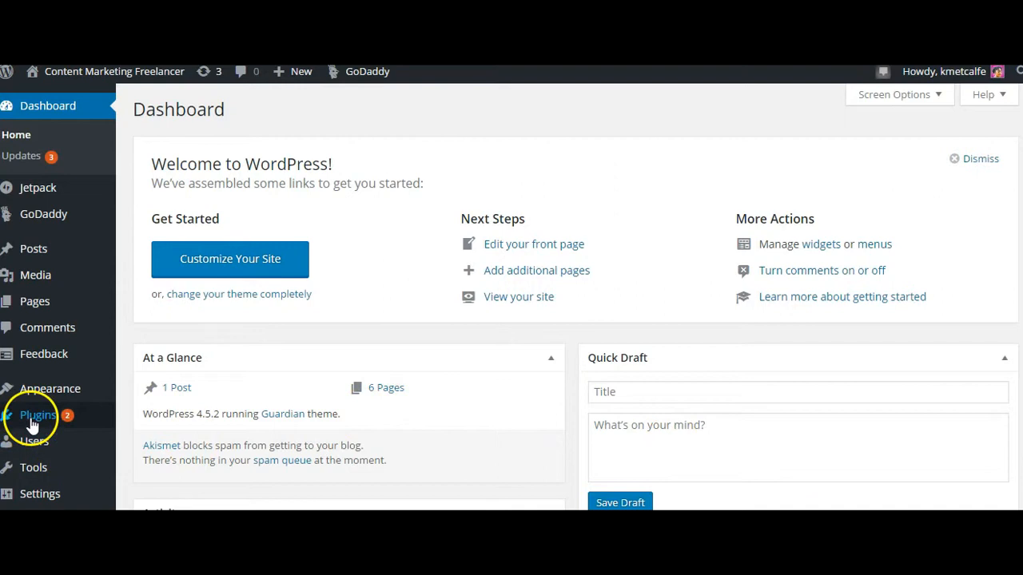
pyautogui.moveTo(32, 421)
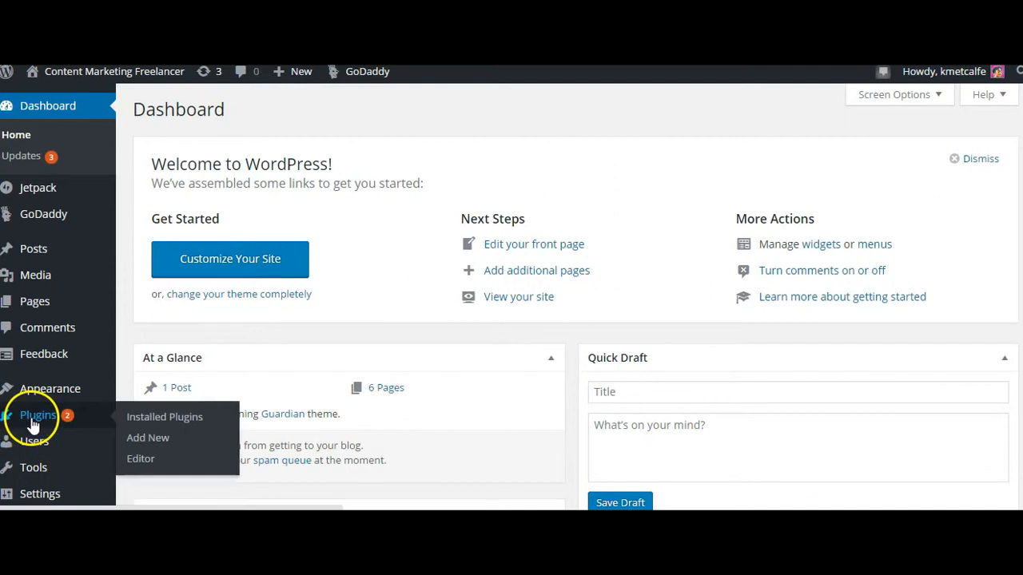
pyautogui.click(132, 440)
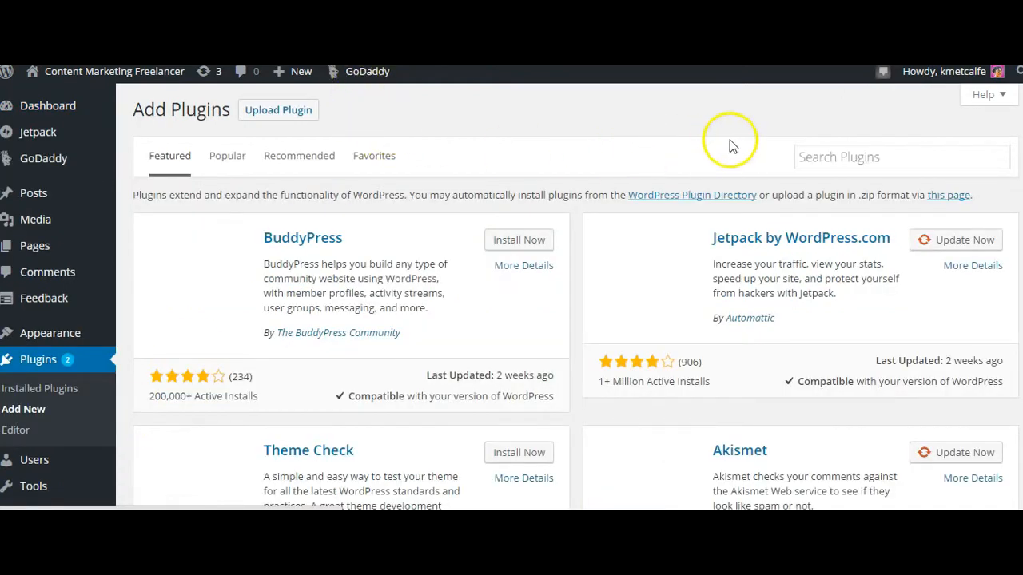
pyautogui.click(819, 163)
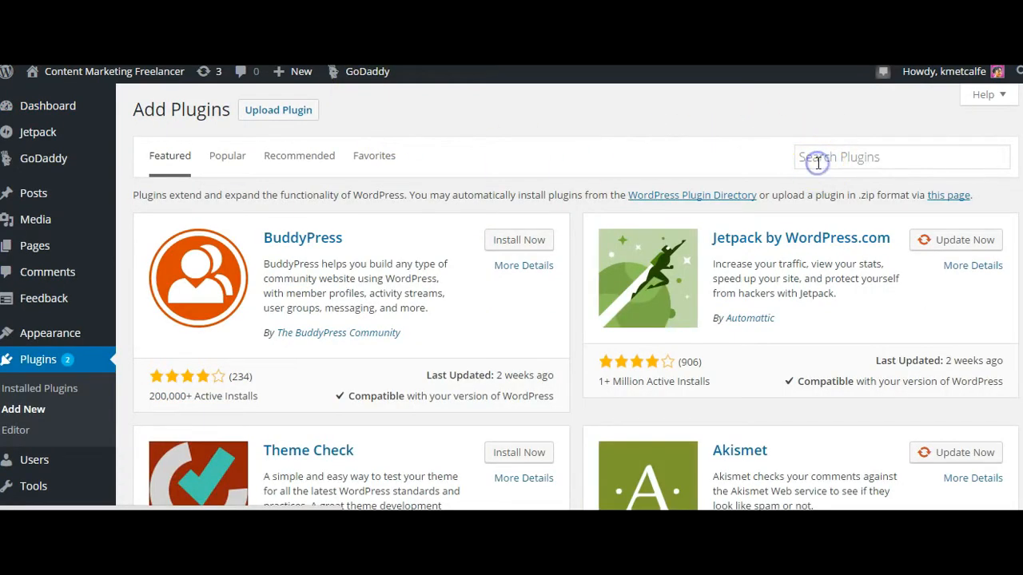
pyautogui.write('Google ')
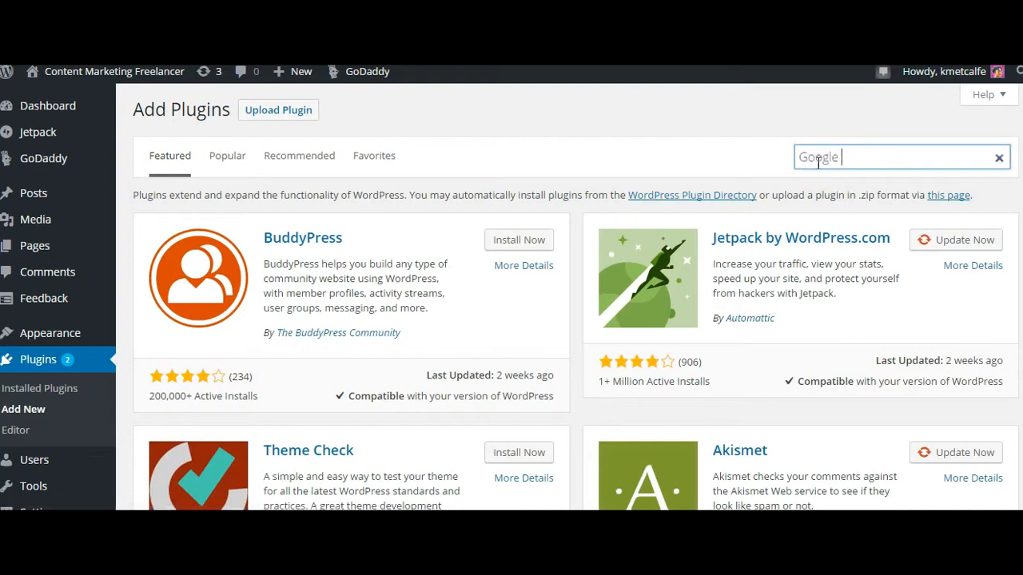
pyautogui.write('Analytics')
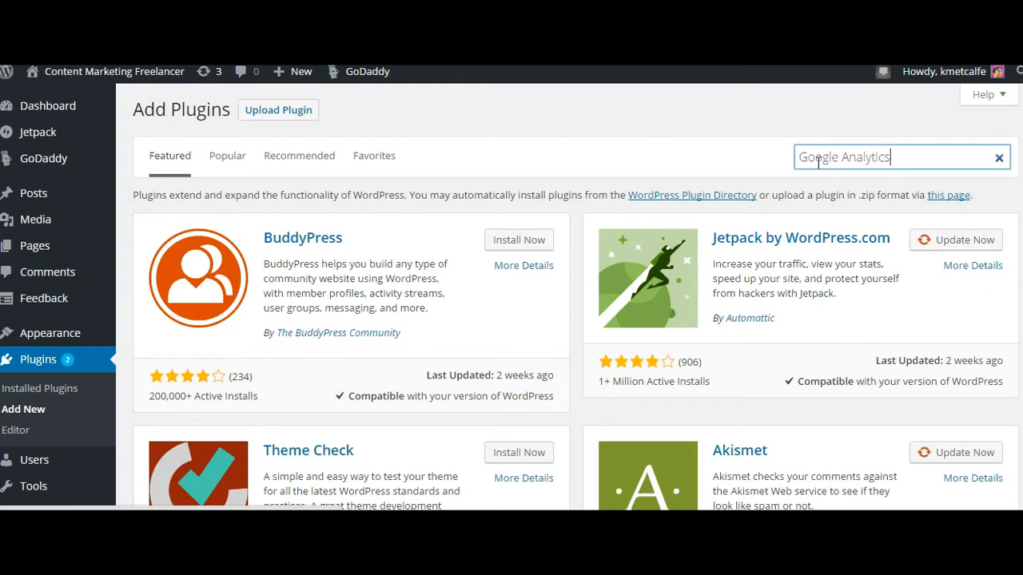
pyautogui.press('Return')
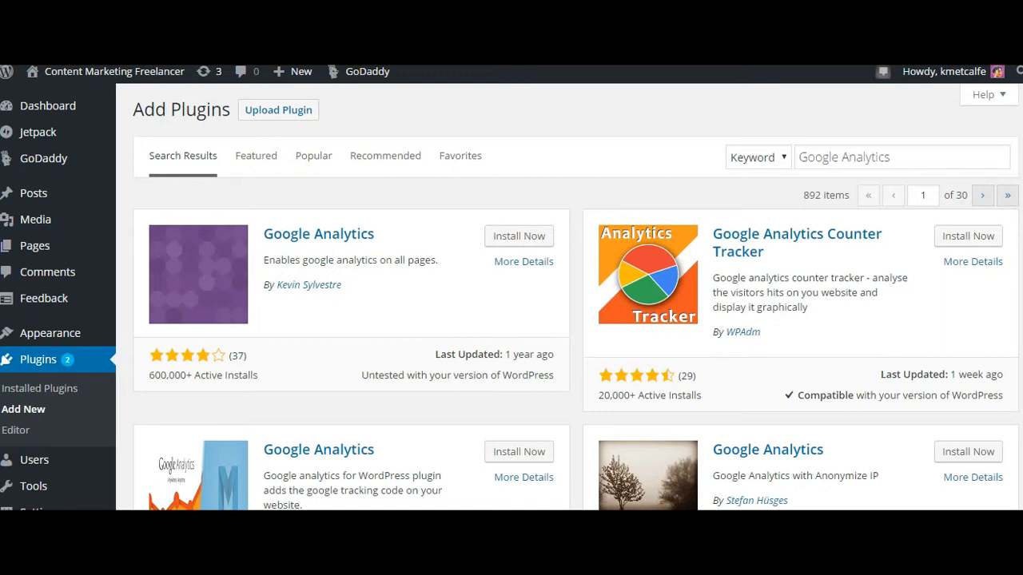
# Examine the Google Analytics plugin results, comparing their ratings, active installs, last update dates and WordPress compatibility.
pyautogui.scroll(-2, 924, 479)
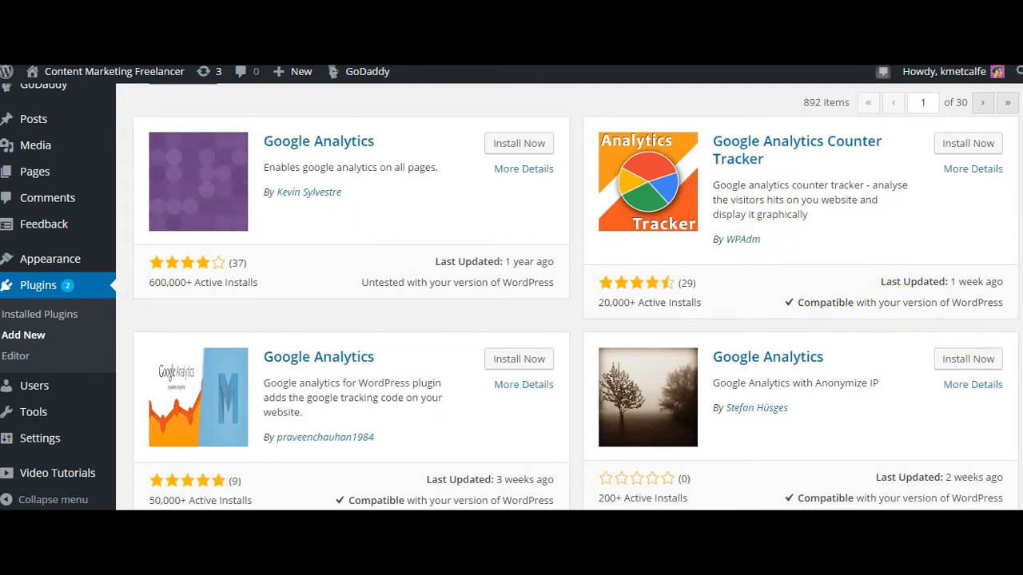
pyautogui.scroll(-1, 576, 296)
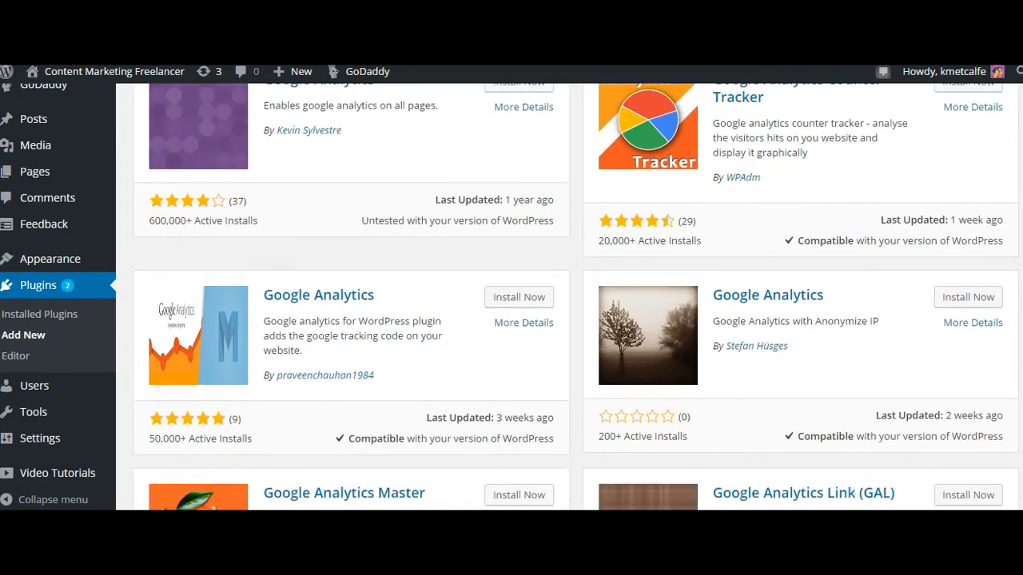
pyautogui.scroll(-1, 576, 297)
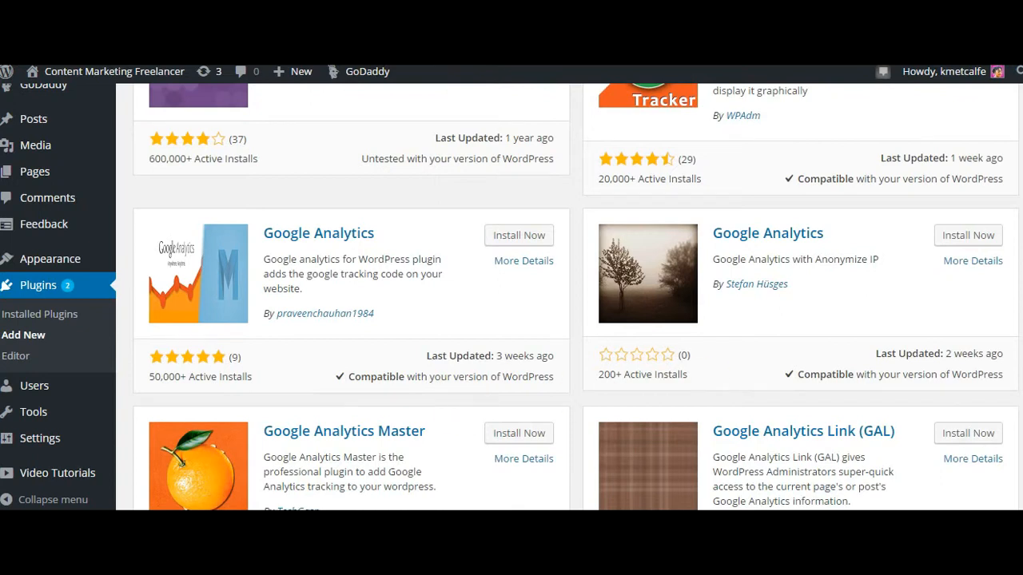
pyautogui.scroll(-2, 576, 296)
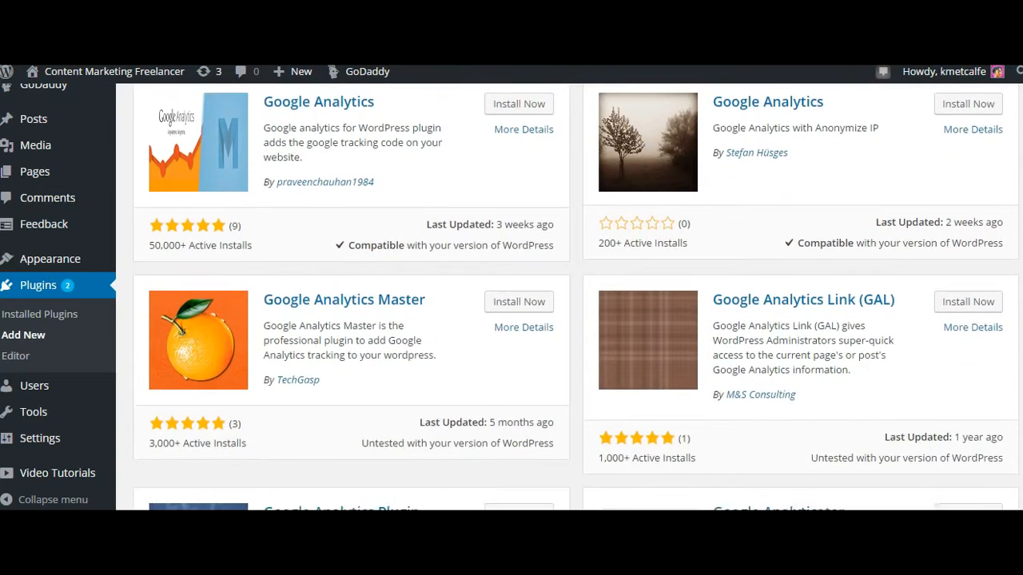
pyautogui.scroll(-2, 576, 297)
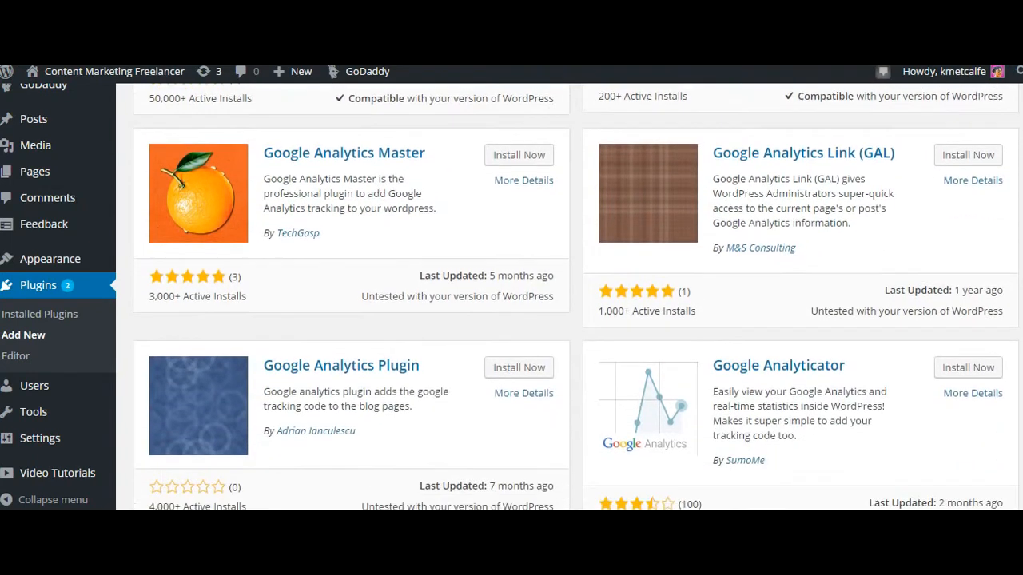
pyautogui.scroll(-1, 576, 297)
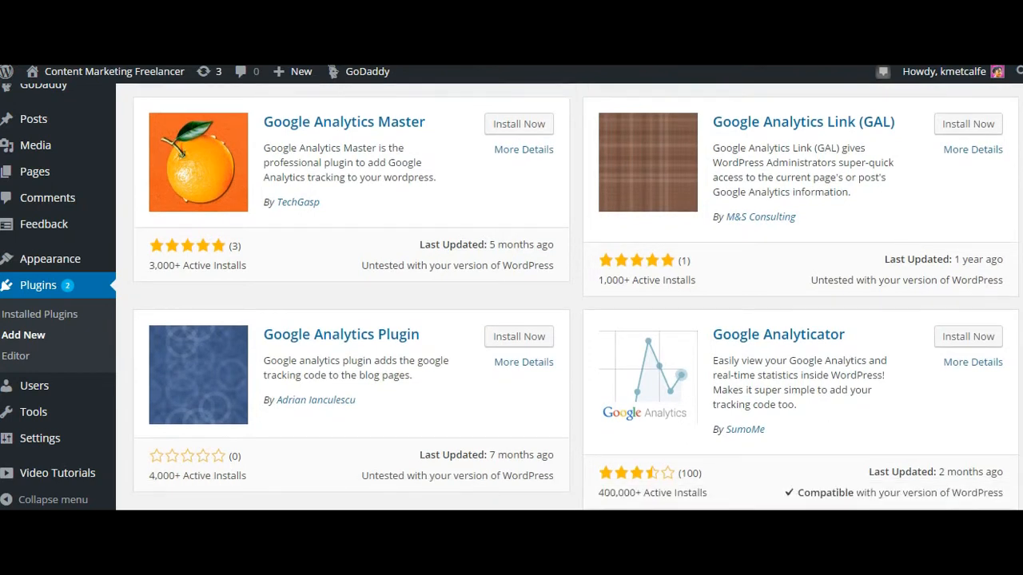
pyautogui.scroll(3, 576, 297)
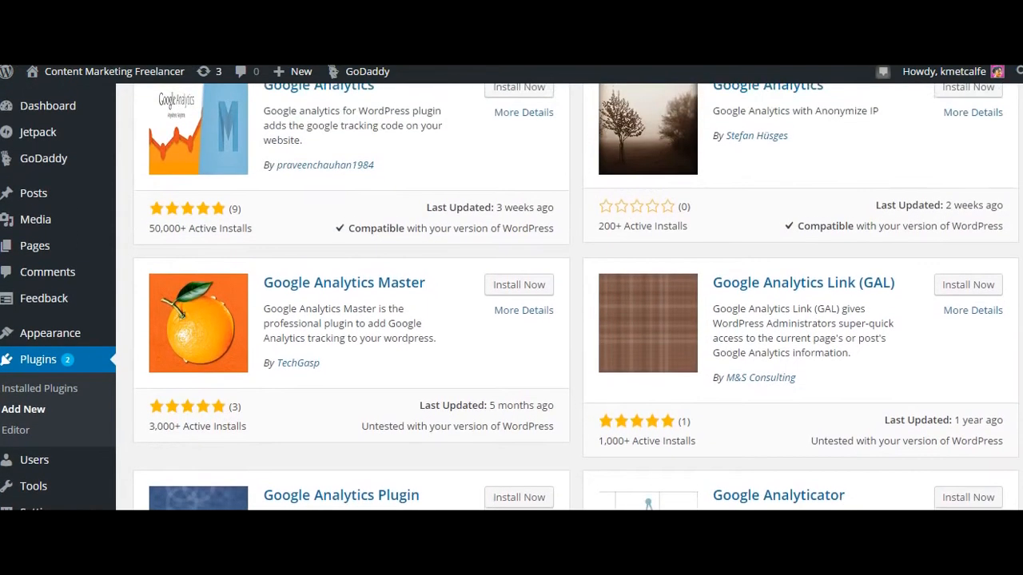
pyautogui.scroll(2, 577, 297)
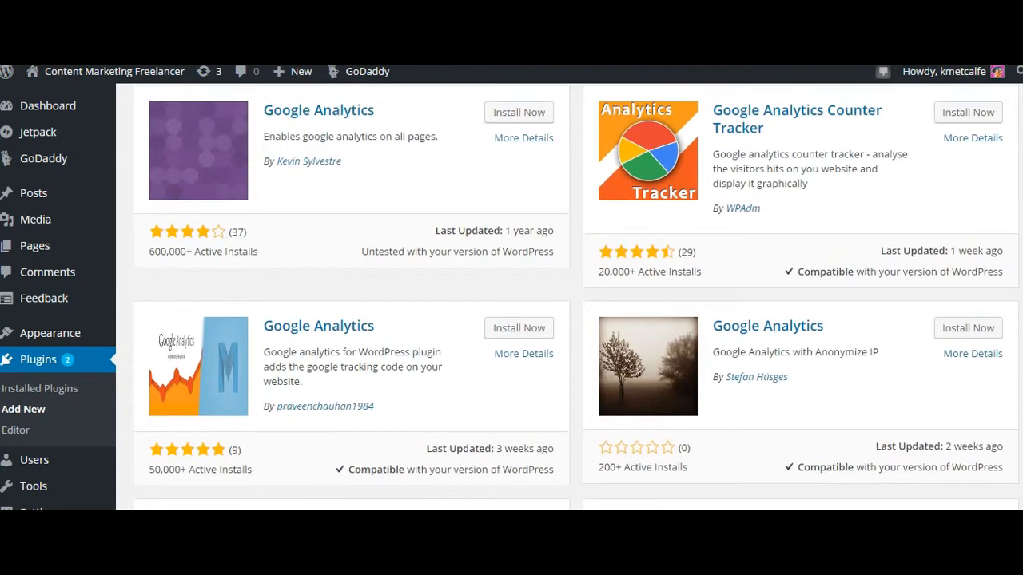
pyautogui.scroll(1, 576, 297)
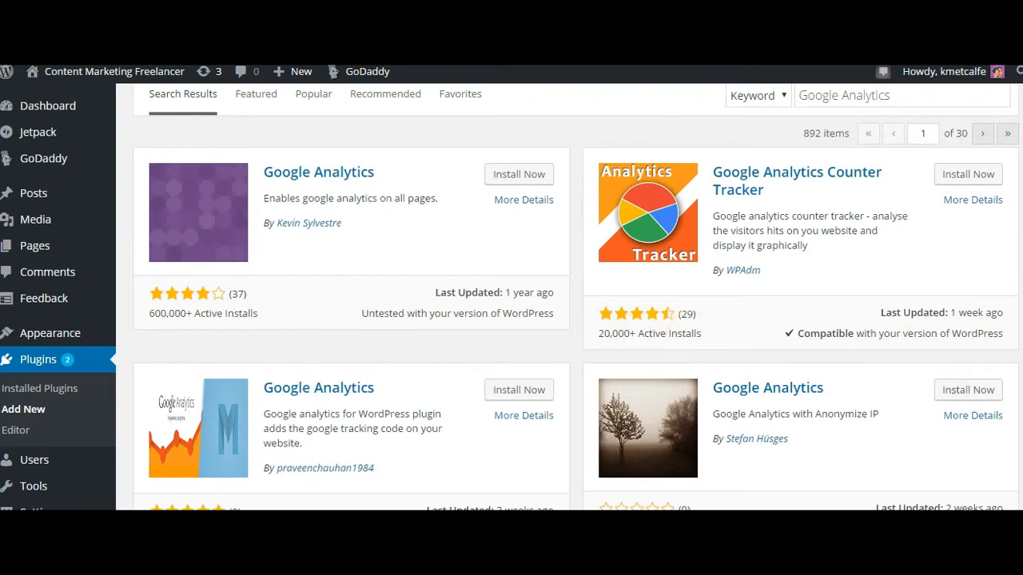
pyautogui.scroll(-2, 510, 296)
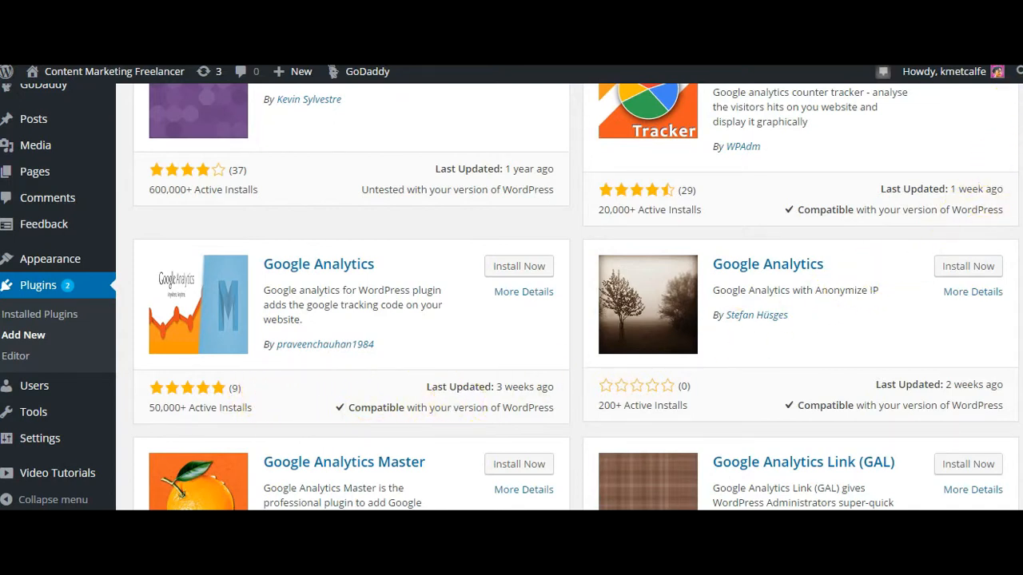
# Install and activate the Google Analytics Counter Tracker plugin by WPAdm.
pyautogui.scroll(1, 512, 298)
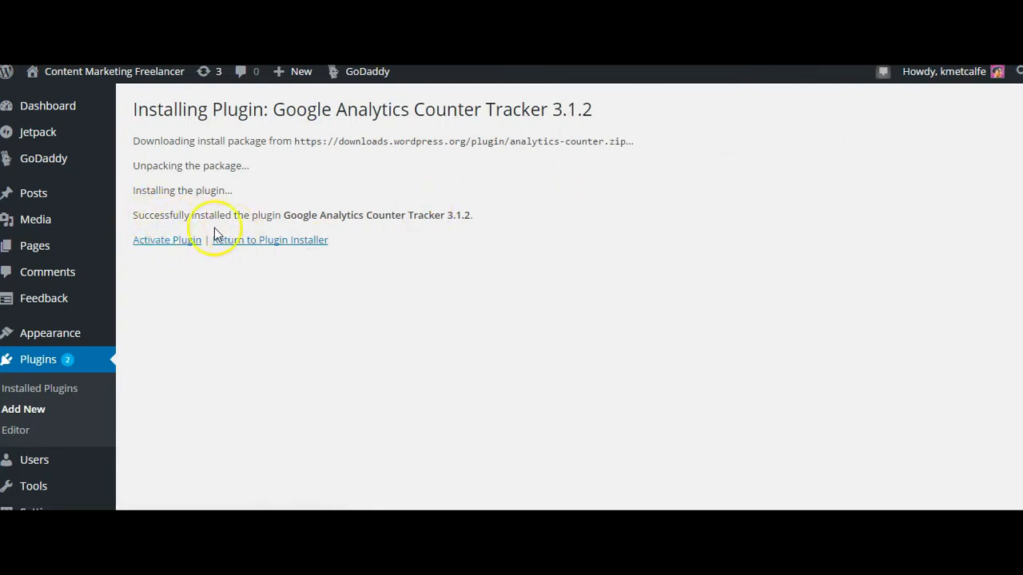
pyautogui.click(148, 244)
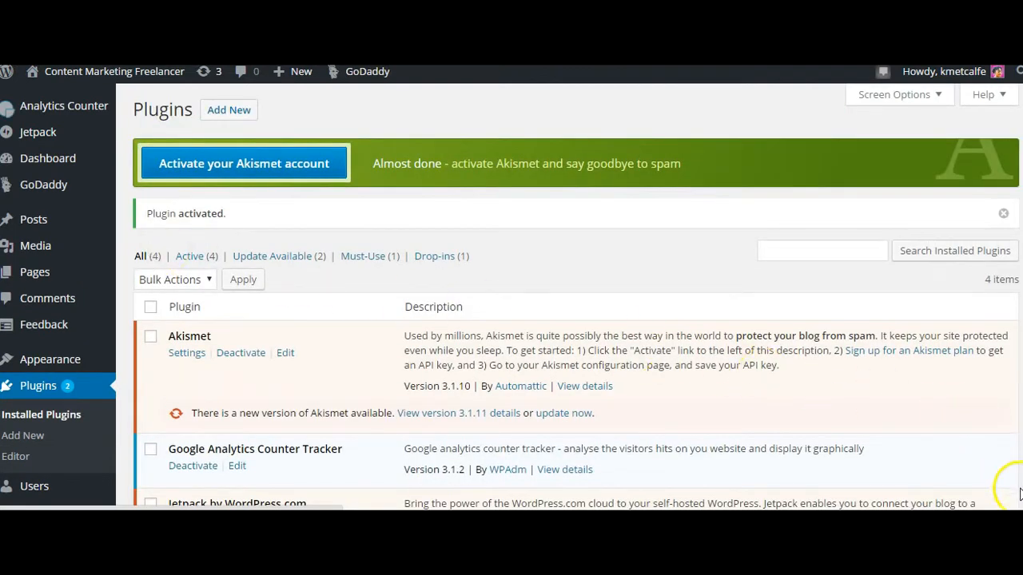
pyautogui.scroll(-1, 510, 297)
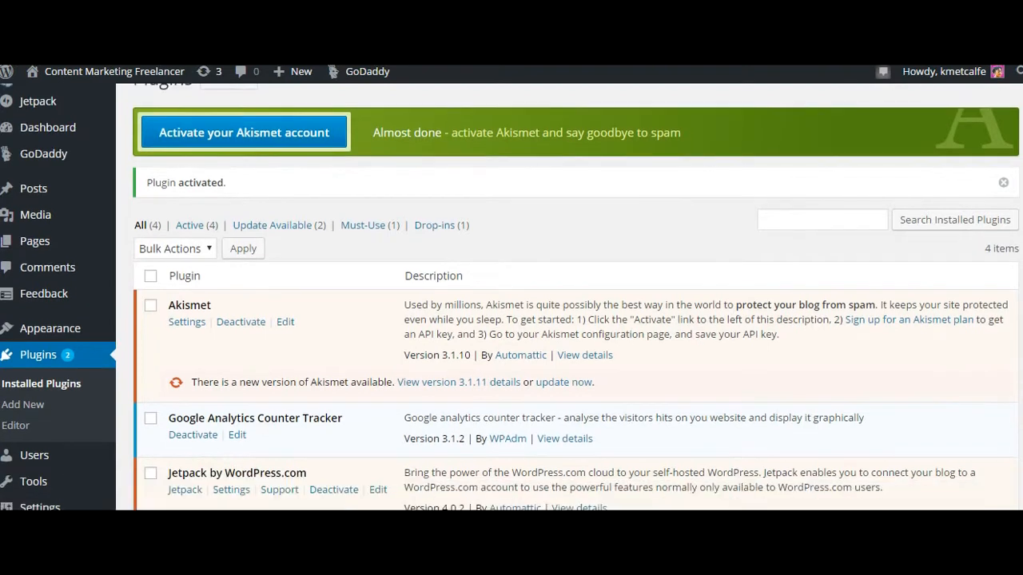
pyautogui.scroll(-1, 510, 297)
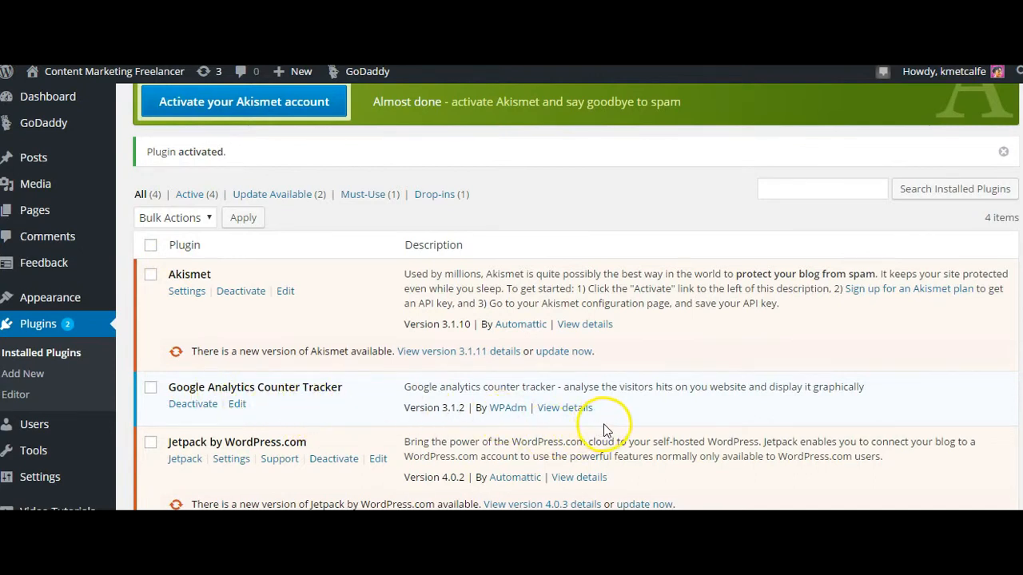
# Return to the Dashboard and open the Audience overview of Analytics Counter to reach its Account Connection page.
pyautogui.click(51, 101)
pyautogui.moveTo(70, 110)
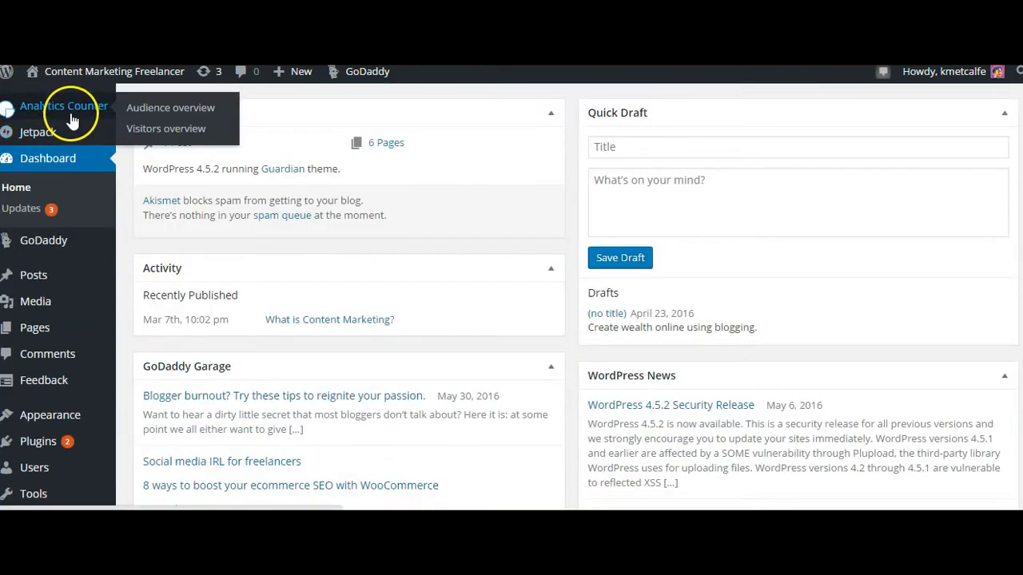
pyautogui.click(154, 114)
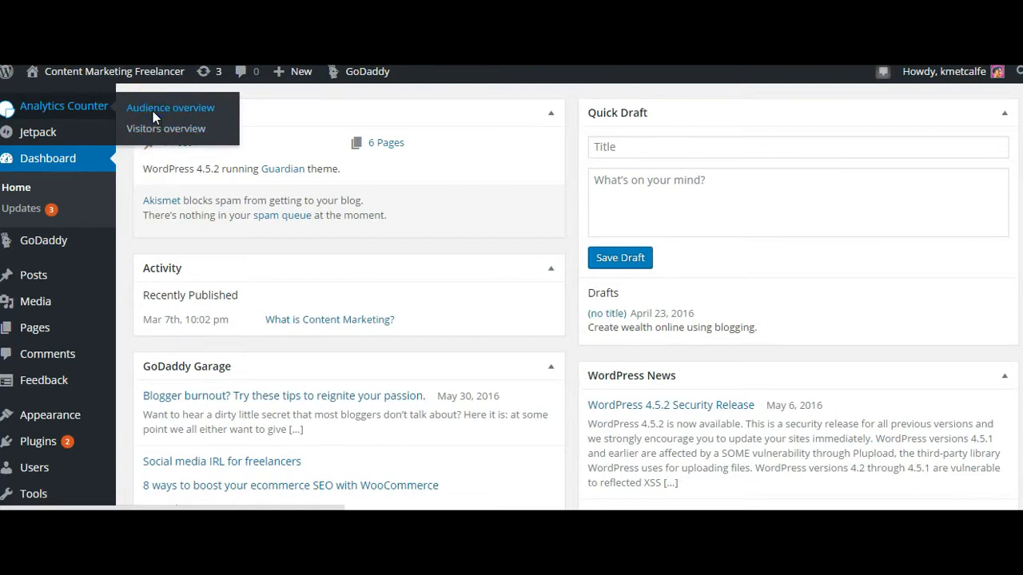
pyautogui.moveTo(485, 342); pyautogui.dragTo(579, 258)
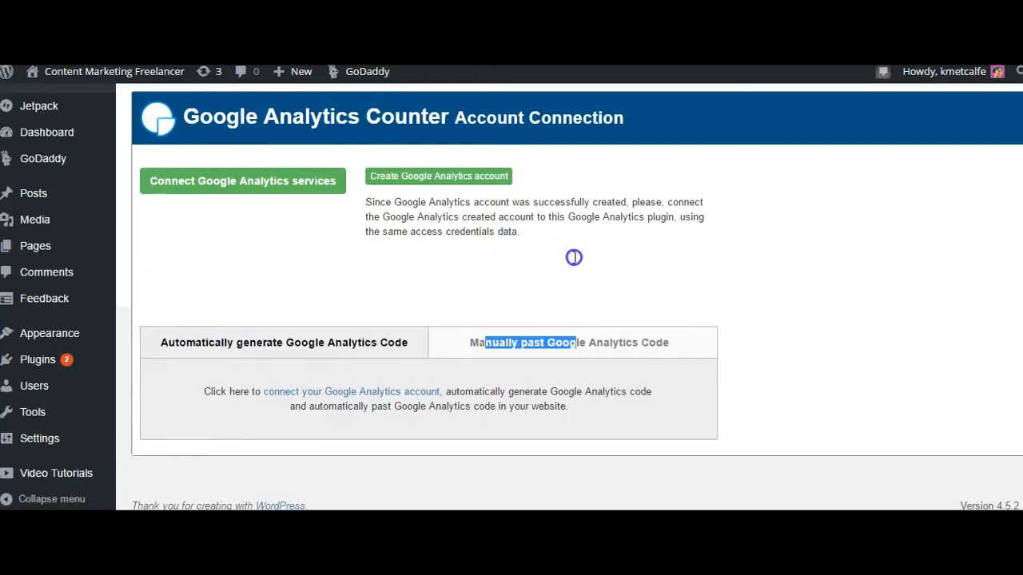
pyautogui.click(580, 259)
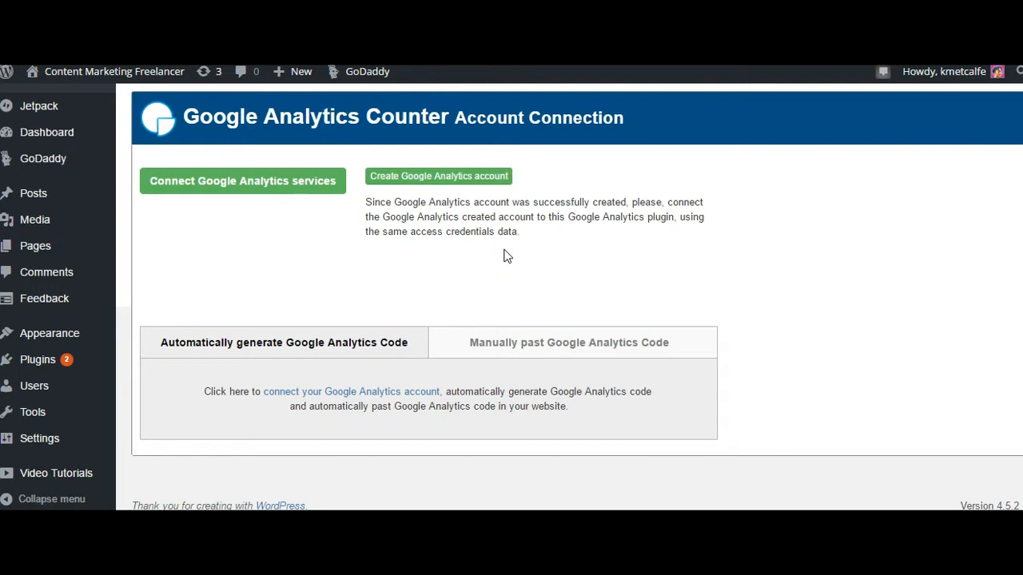
# Choose to add the Google Analytics code manually and paste the tracking script into the code field.
pyautogui.click(528, 350)
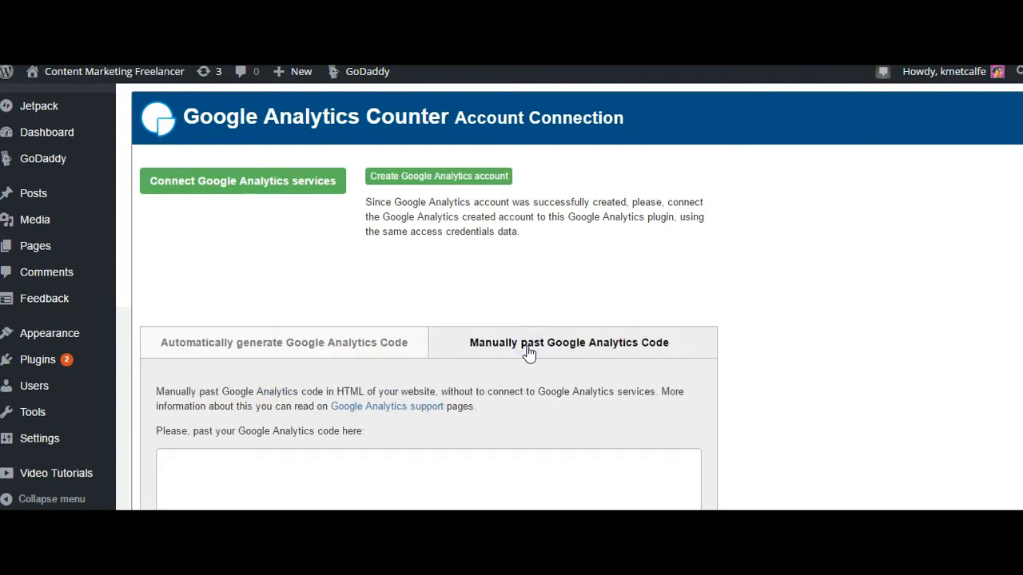
pyautogui.click(168, 461)
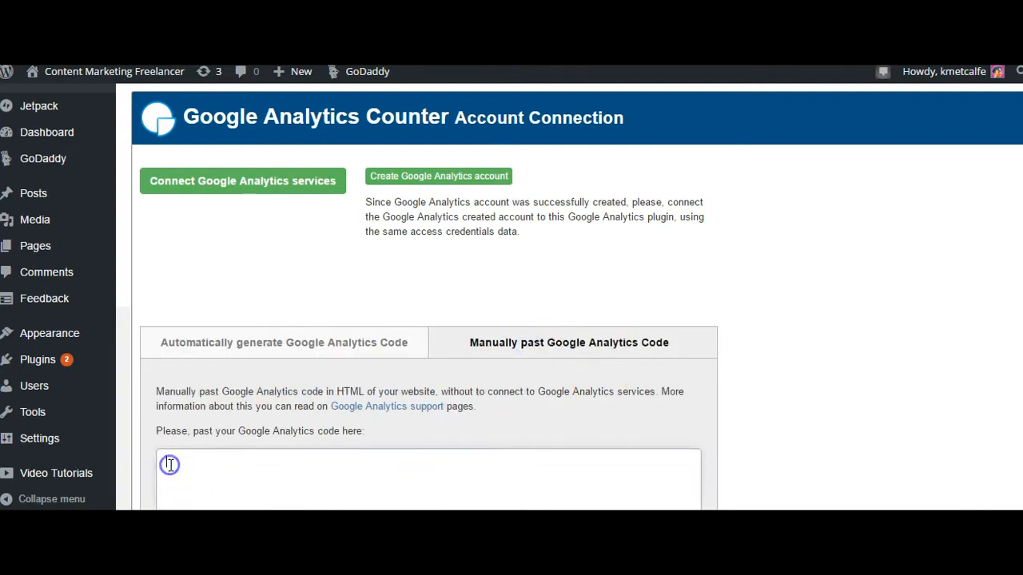
pyautogui.rightClick(169, 463)
pyautogui.click(202, 342)
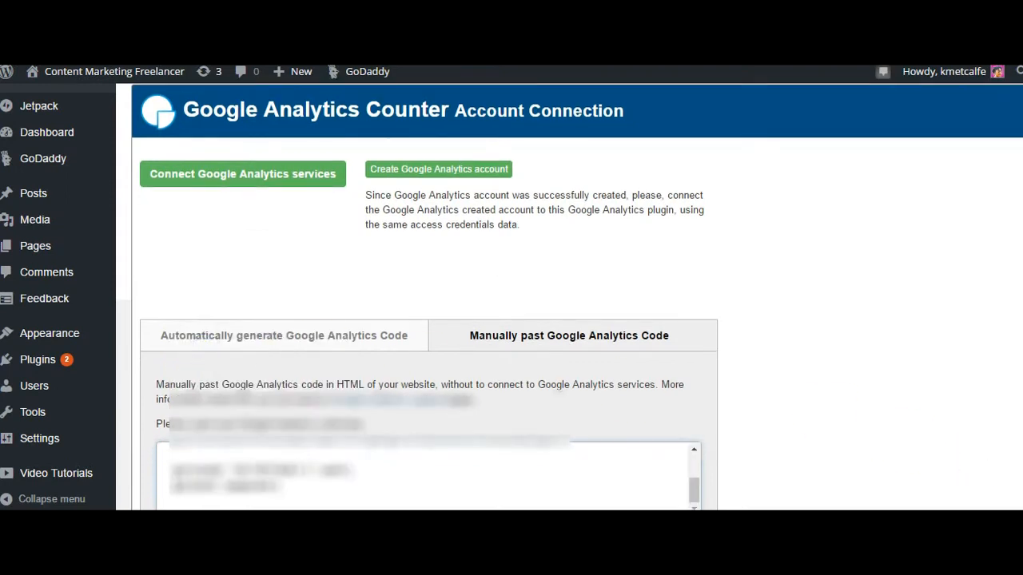
# Save and integrate the pasted Google Analytics code, and check that it is stored in the manual code field.
pyautogui.scroll(-2, 707, 508)
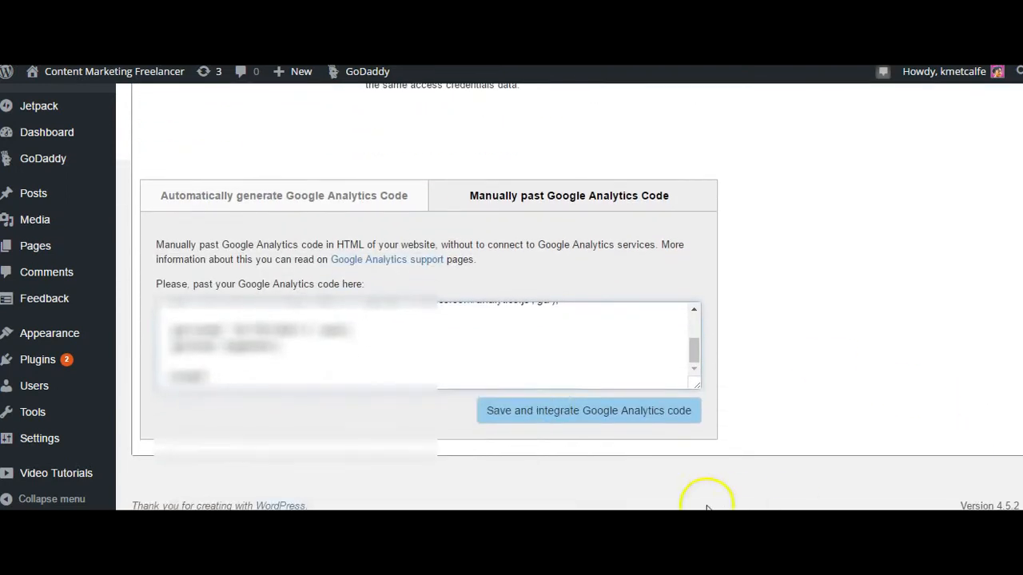
pyautogui.click(579, 423)
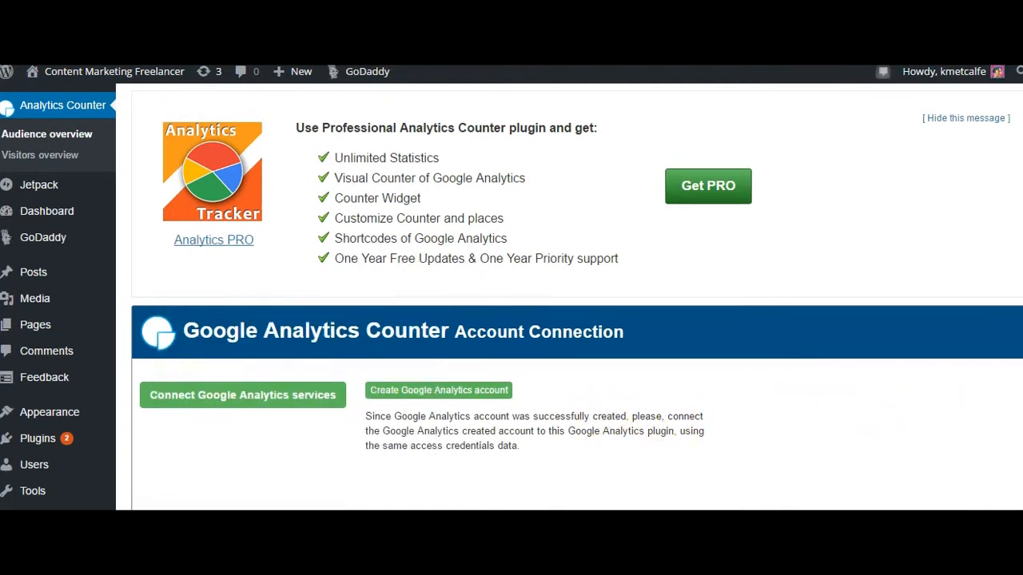
pyautogui.scroll(-1, 512, 297)
pyautogui.scroll(-4, 511, 296)
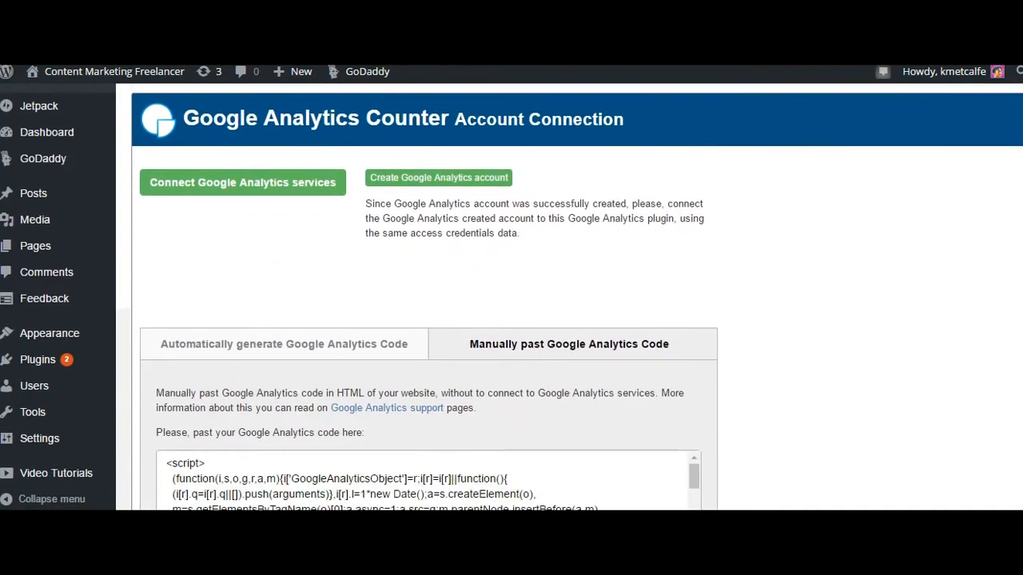
pyautogui.scroll(-1, 512, 296)
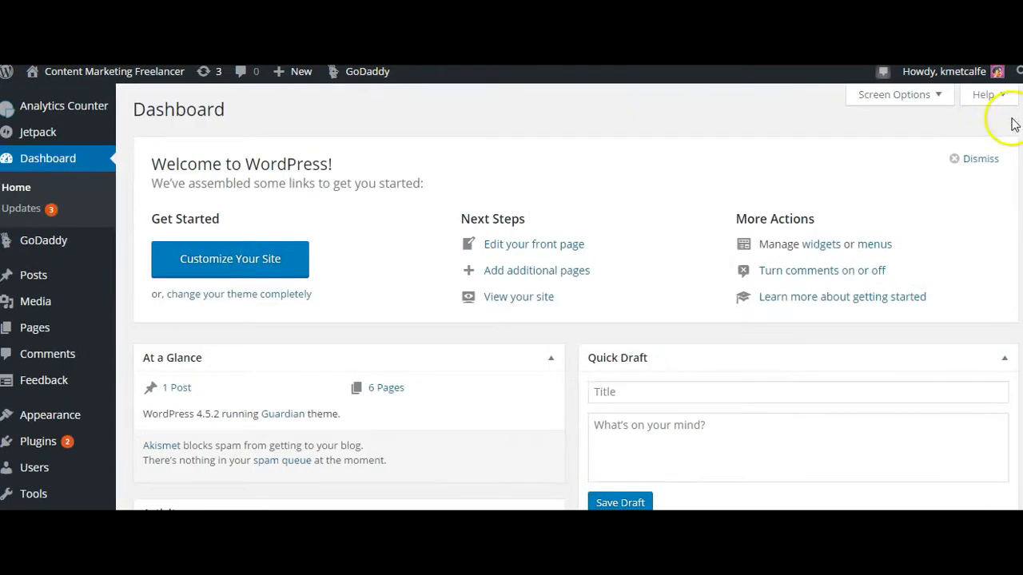
# Connect Google Analytics services from the Analytics Counter Audience overview and allow the plugin to view the Google Analytics data.
pyautogui.moveTo(56, 112)
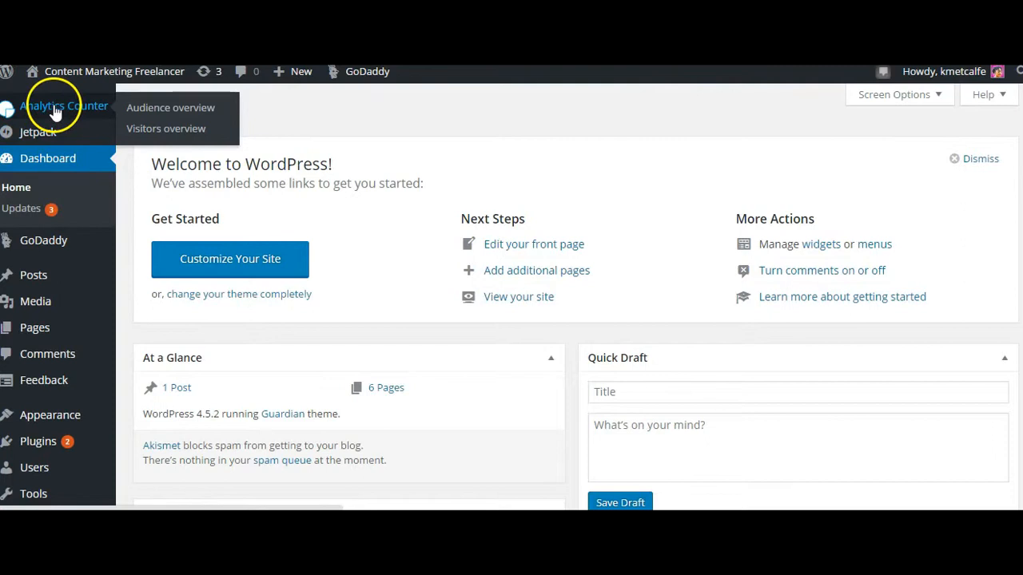
pyautogui.click(153, 112)
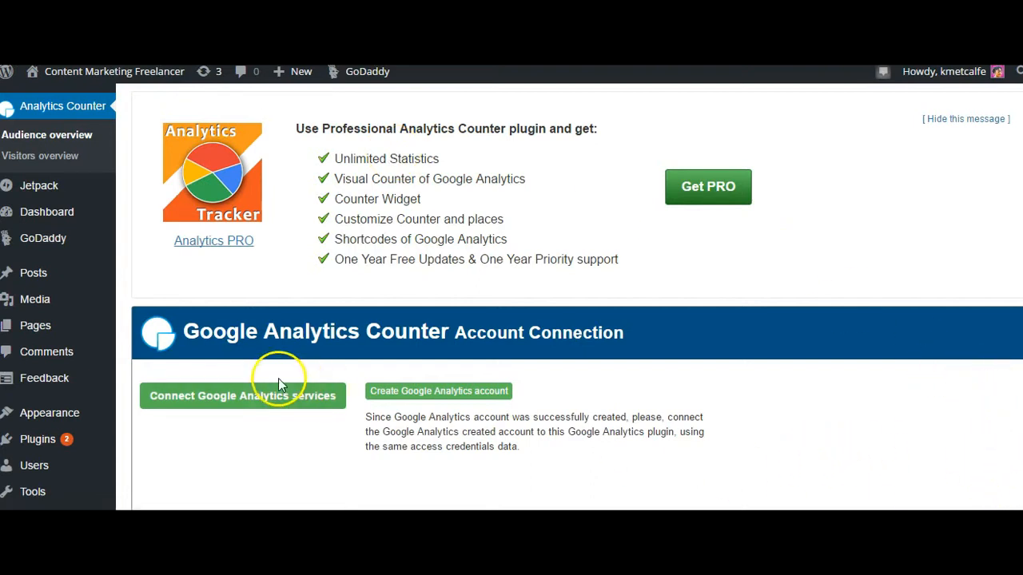
pyautogui.click(256, 406)
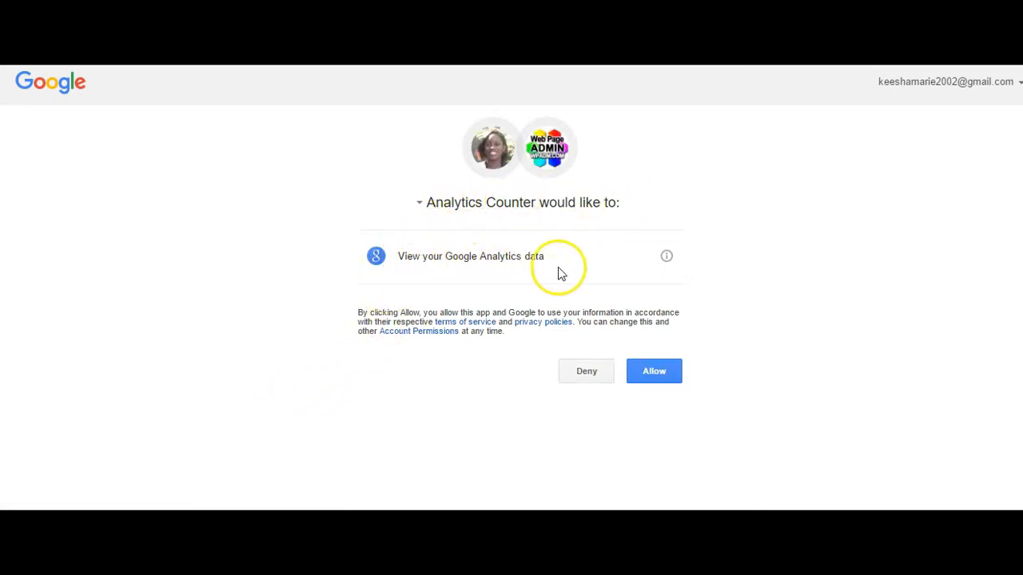
pyautogui.click(648, 376)
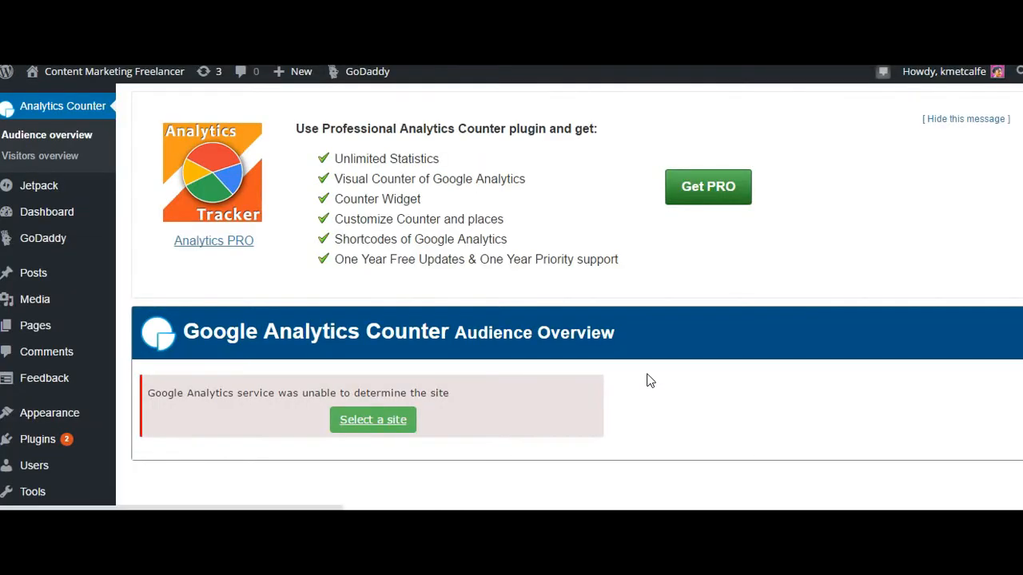
pyautogui.click(360, 431)
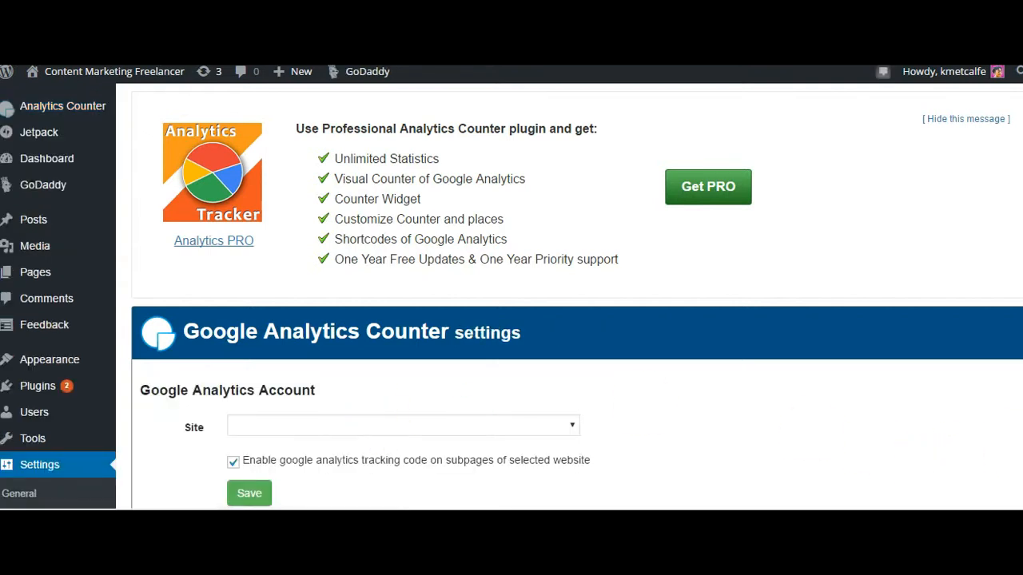
pyautogui.scroll(-2, 602, 290)
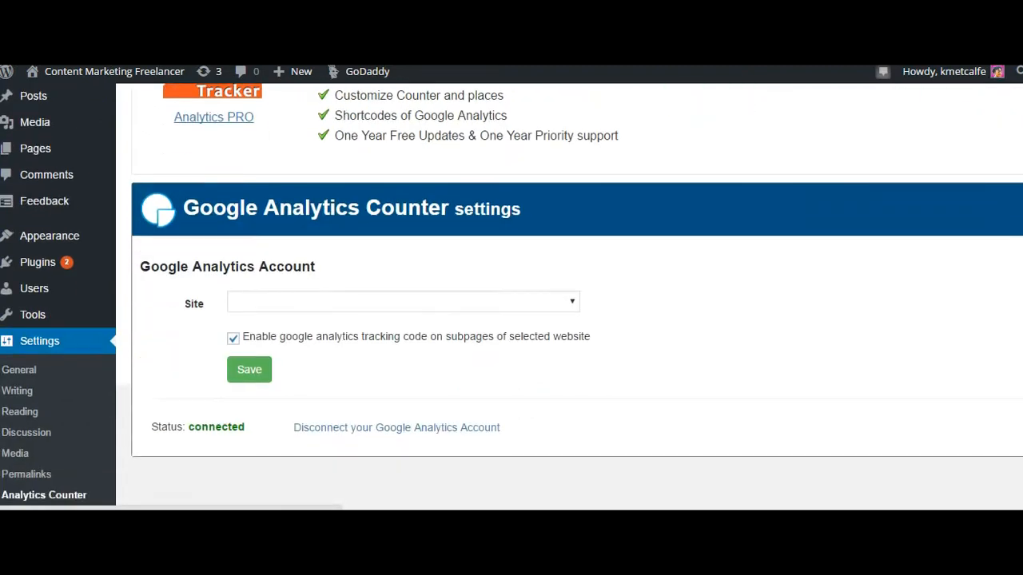
pyautogui.click(572, 304)
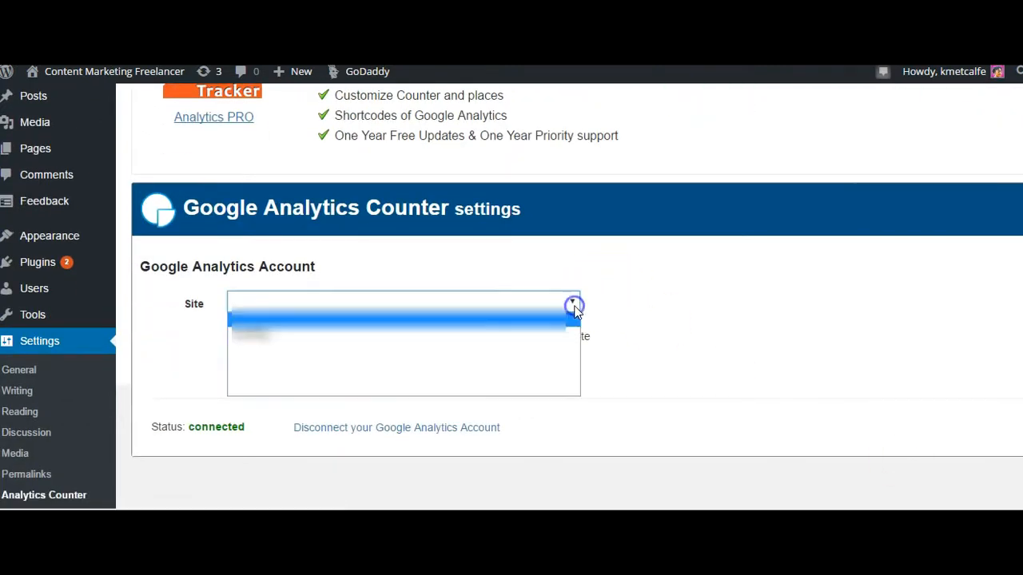
pyautogui.click(574, 390)
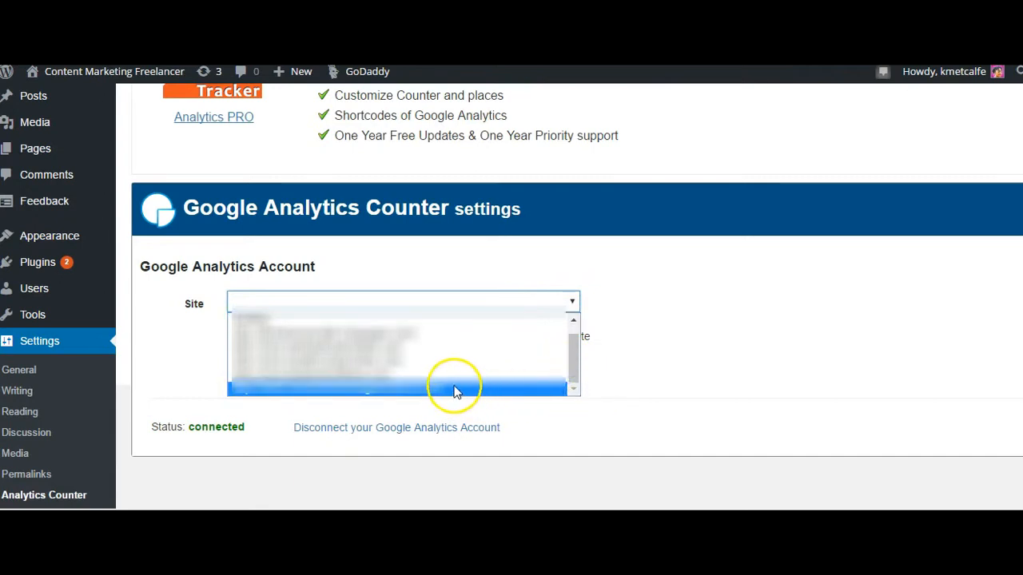
pyautogui.click(454, 390)
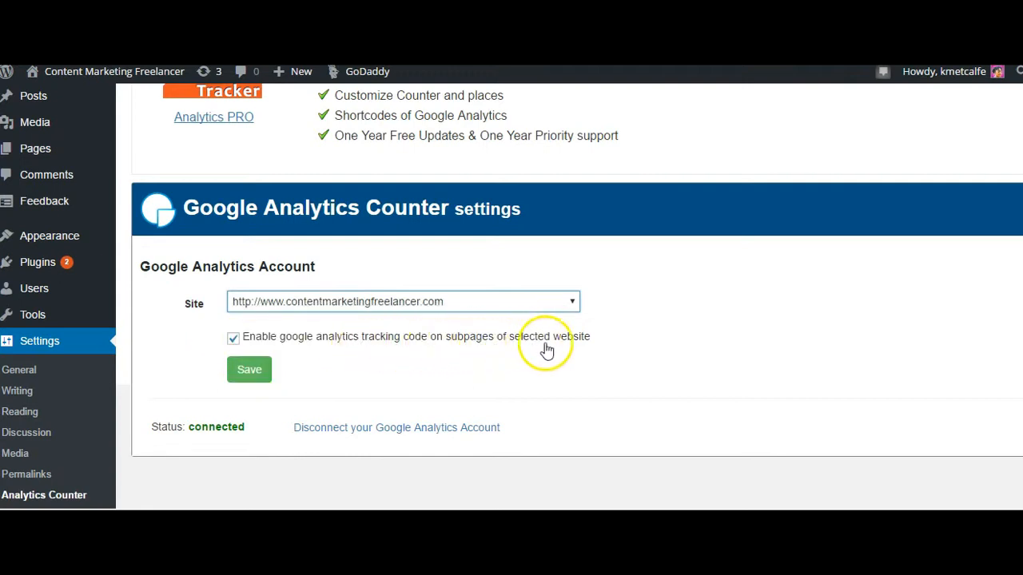
pyautogui.click(245, 380)
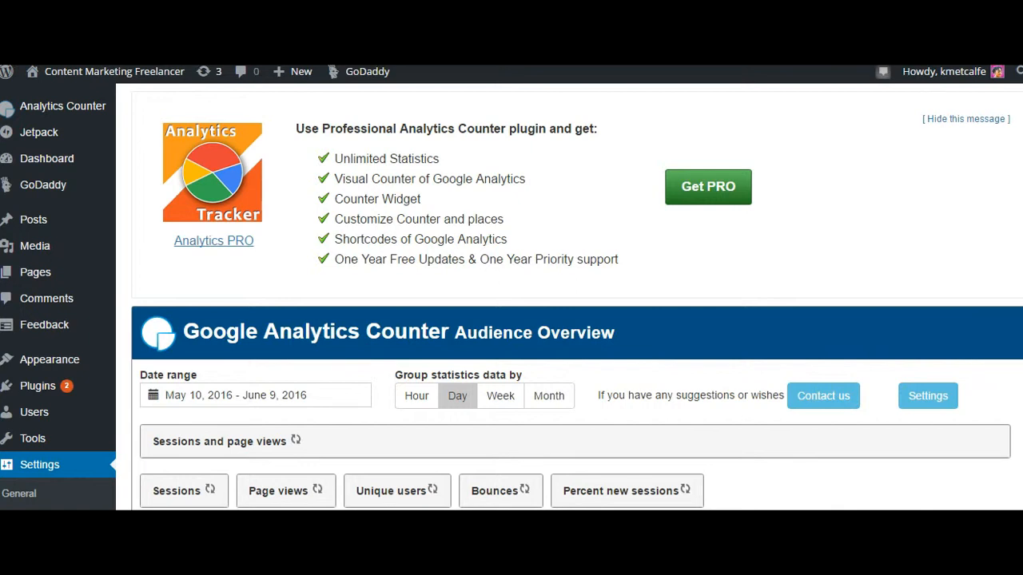
# Examine the Audience Overview report, including sessions and page views, averages, most popular pages and most popular keywords.
pyautogui.scroll(-1, 511, 319)
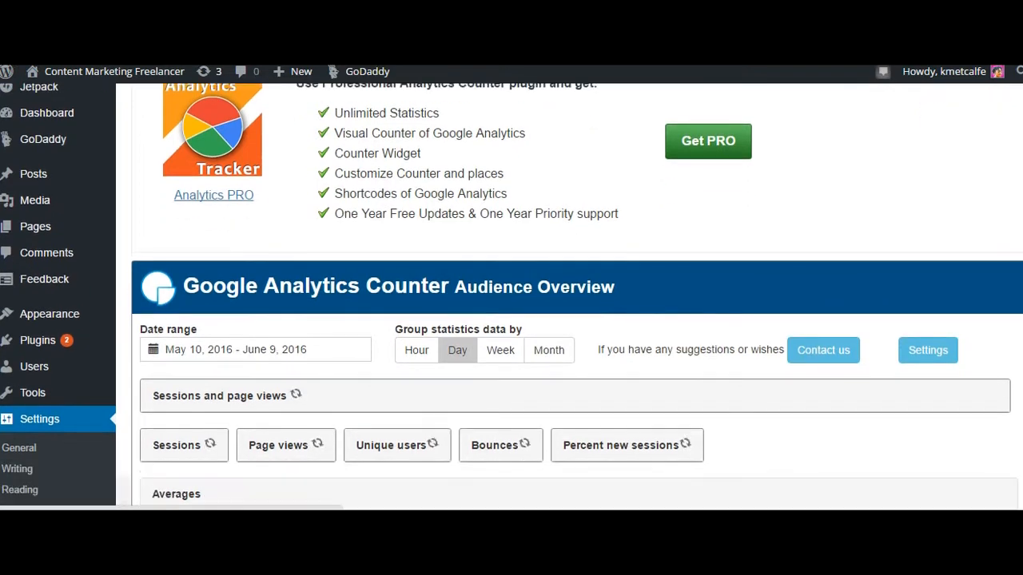
pyautogui.scroll(-2, 512, 319)
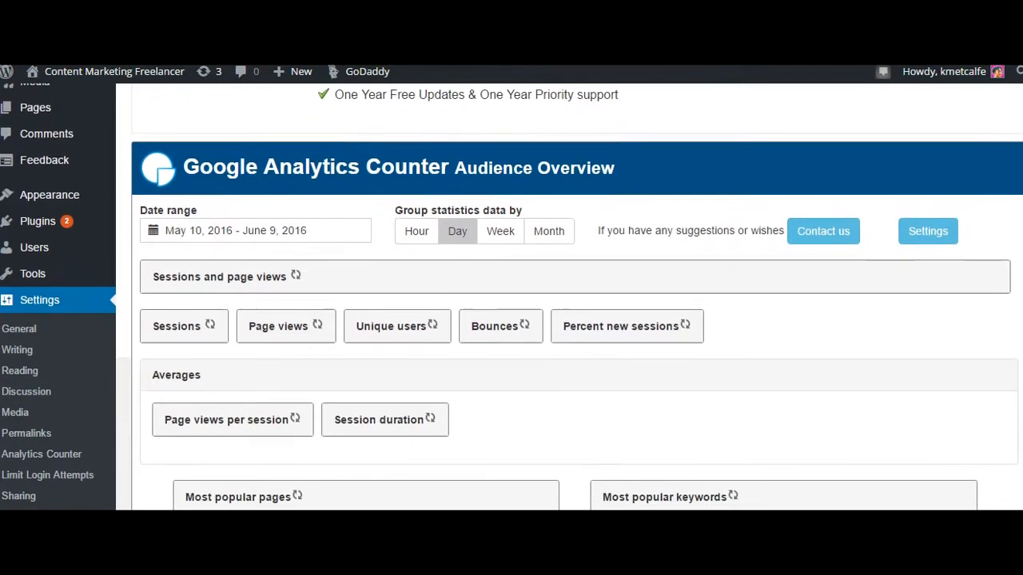
pyautogui.scroll(-1, 511, 298)
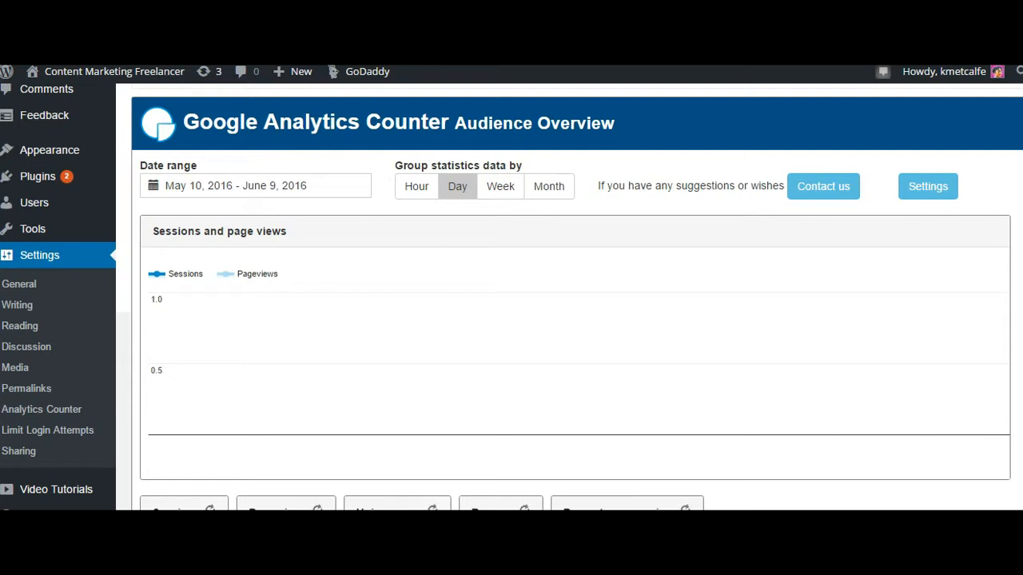
pyautogui.scroll(-1, 512, 296)
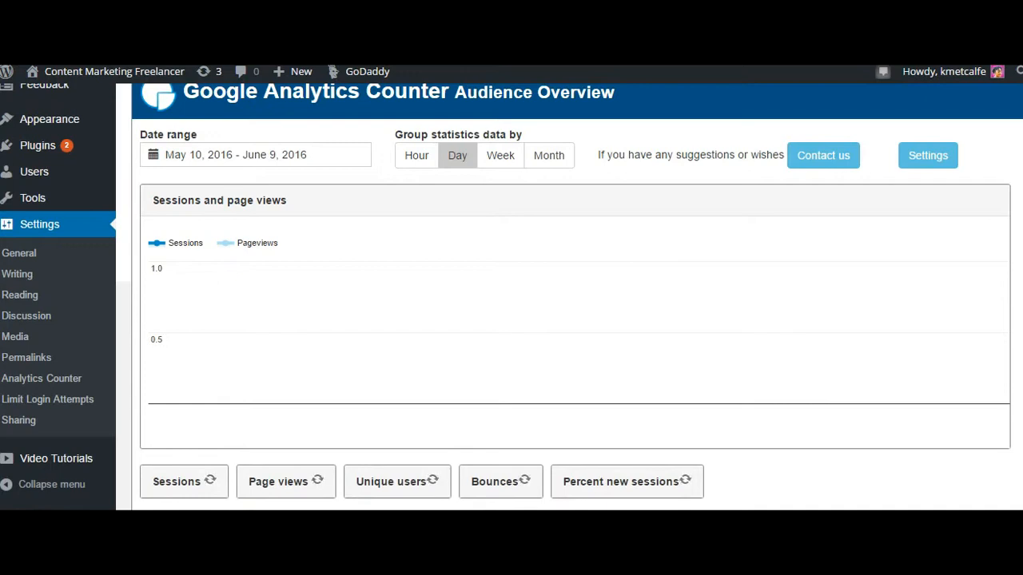
pyautogui.scroll(-3, 511, 296)
pyautogui.scroll(-3, 511, 296)
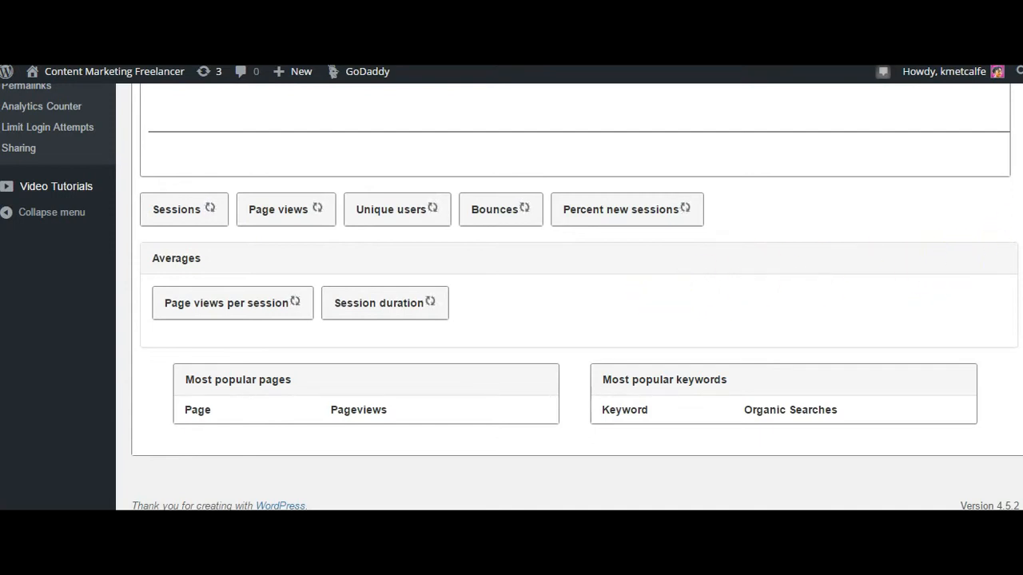
pyautogui.scroll(5, 569, 297)
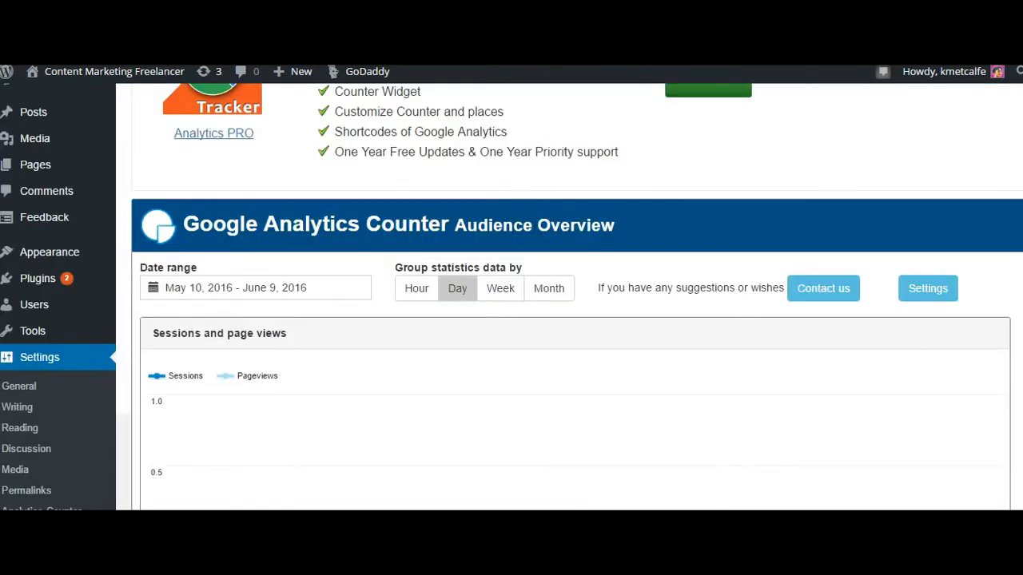
pyautogui.scroll(-2, 569, 297)
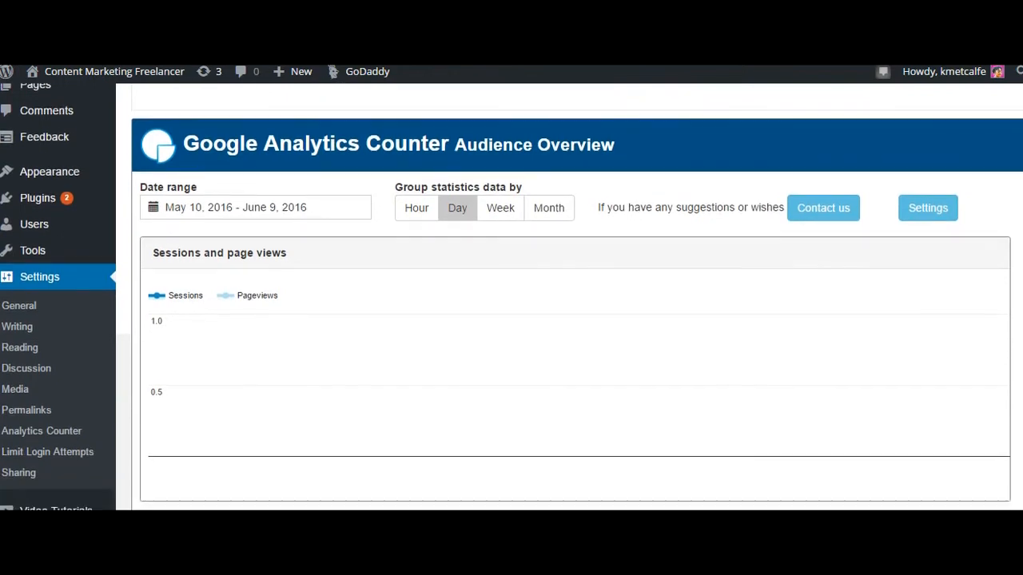
pyautogui.scroll(-3, 569, 296)
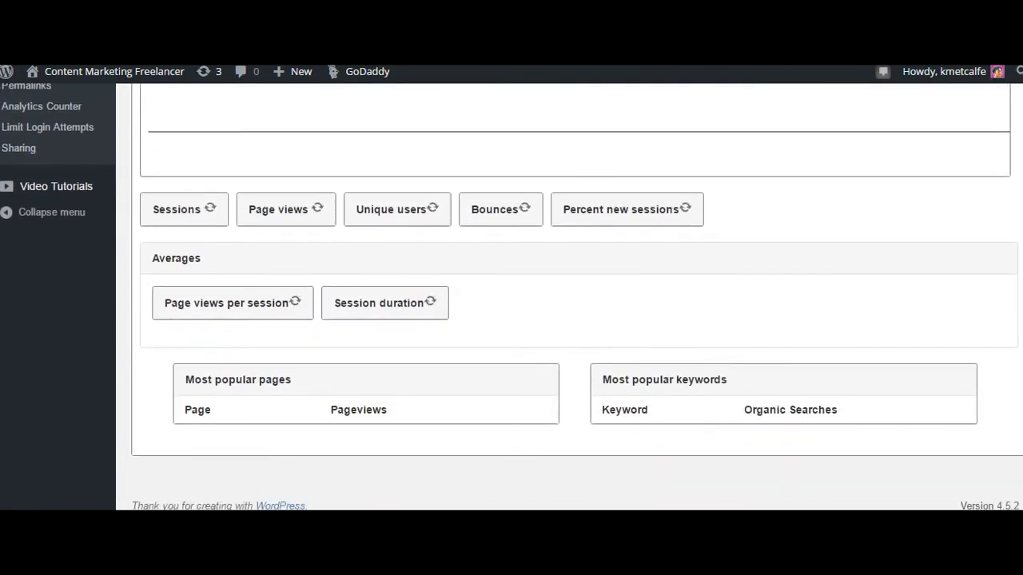
pyautogui.scroll(5, 569, 297)
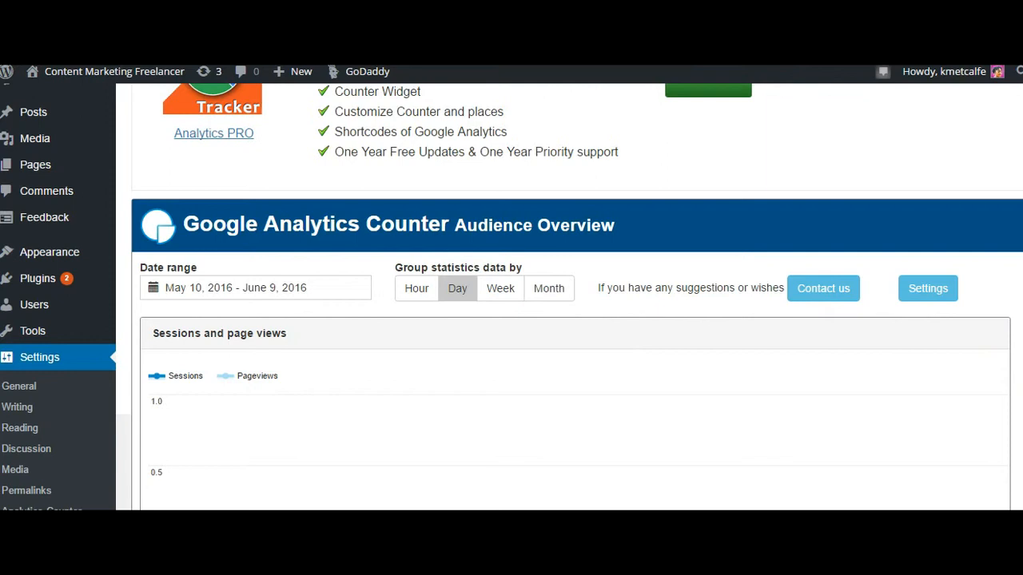
pyautogui.scroll(-5, 575, 296)
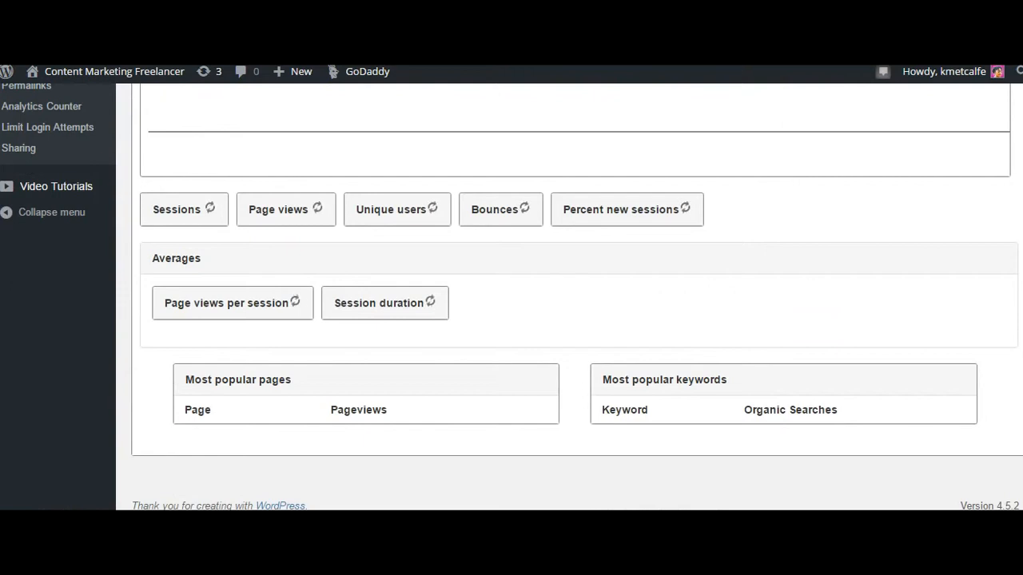
pyautogui.scroll(5, 576, 296)
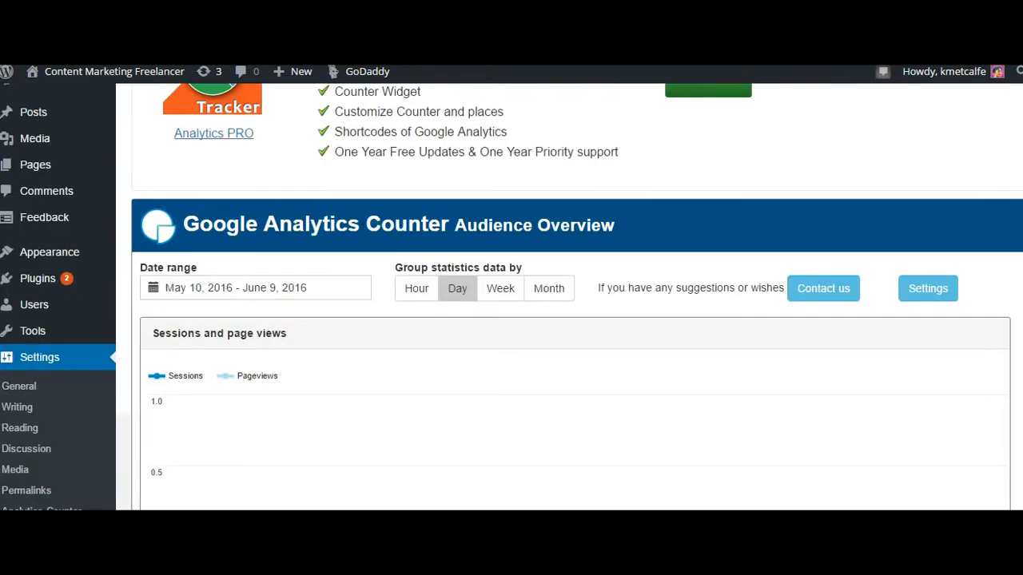
pyautogui.scroll(2, 575, 296)
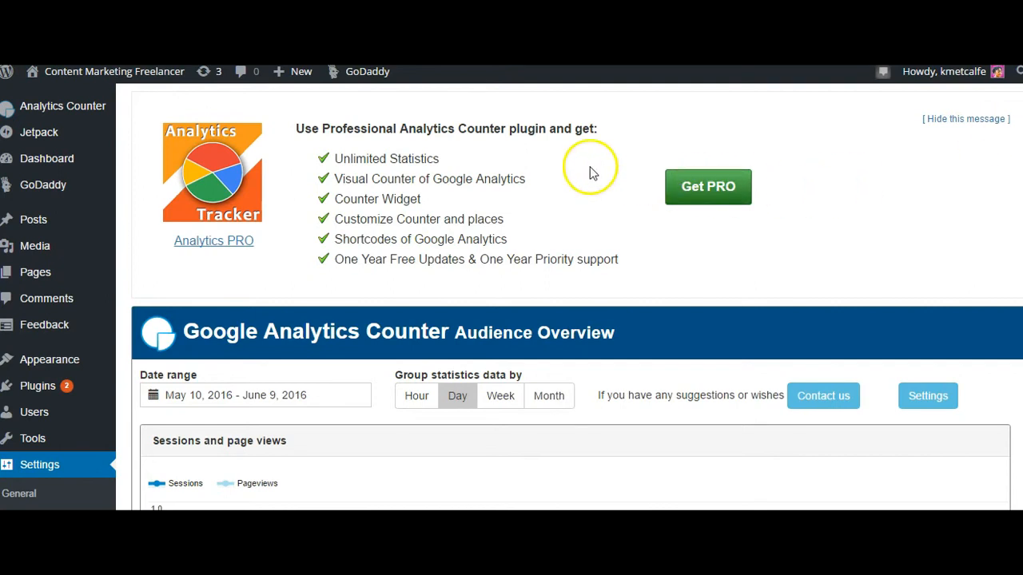
pyautogui.moveTo(34, 71)
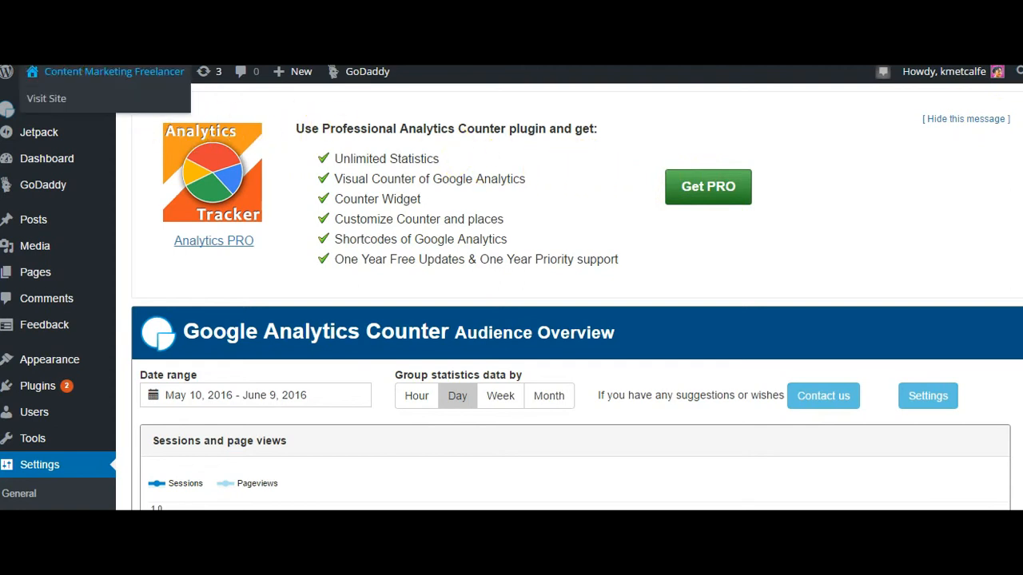